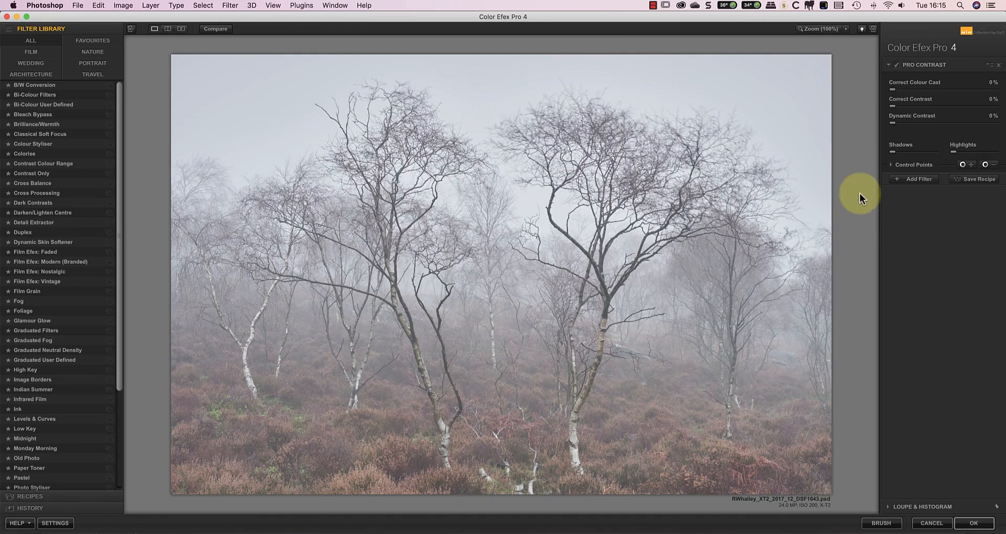
- Set Correct Colour Cast to 100% and add a subtractive control point in the foreground heather with 30% diameter, duplicating it three times across the heather
drag(893, 90, 985, 90)
click(984, 165)
click(307, 462)
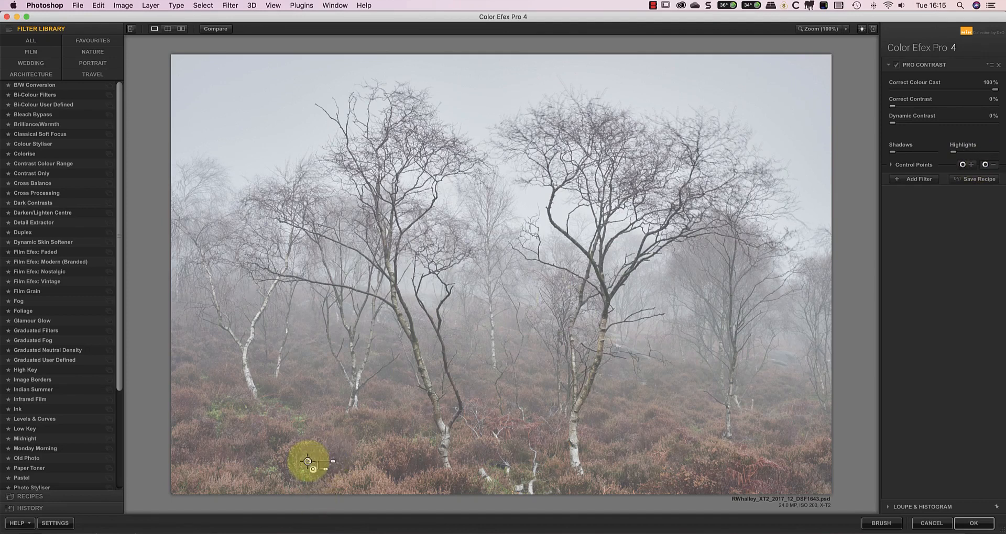
drag(333, 461, 764, 461)
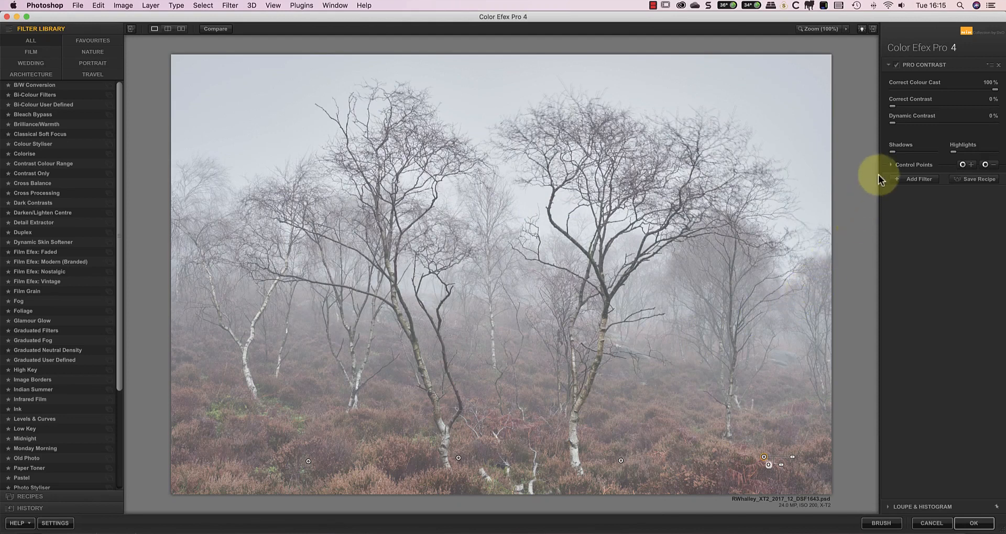
drag(924, 124, 949, 127)
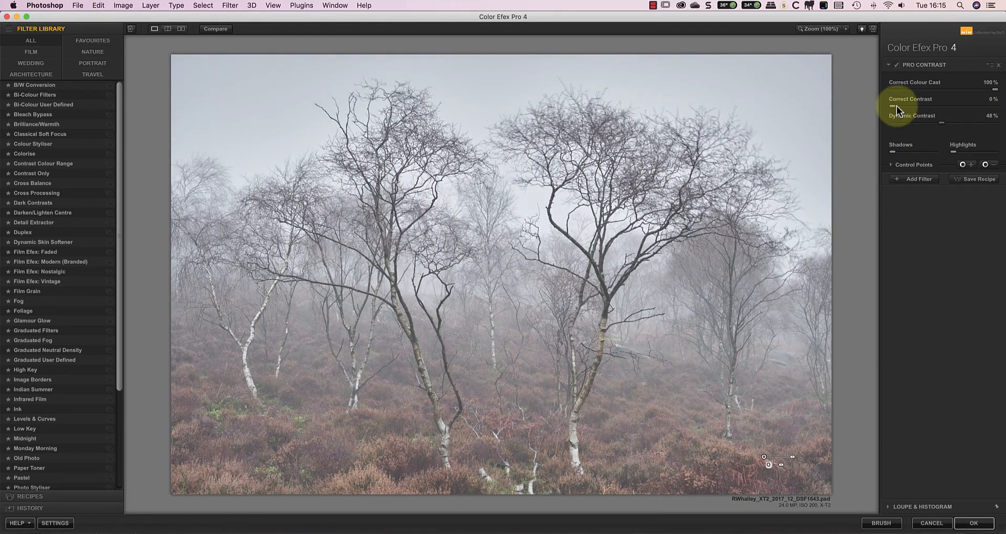
drag(894, 106, 871, 112)
drag(941, 121, 886, 126)
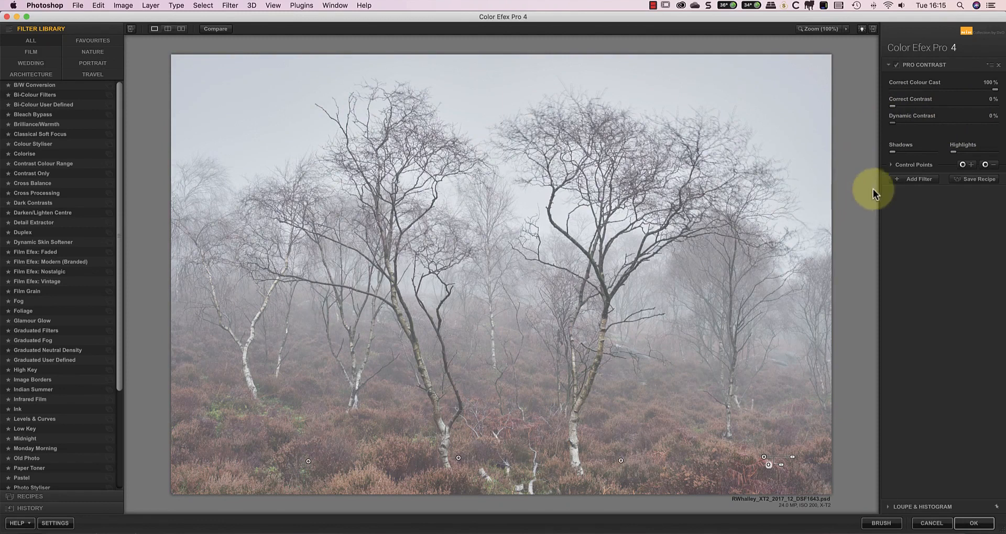
- Add a second Pro Contrast filter to the stack and set its Correct Contrast to 23%
click(907, 178)
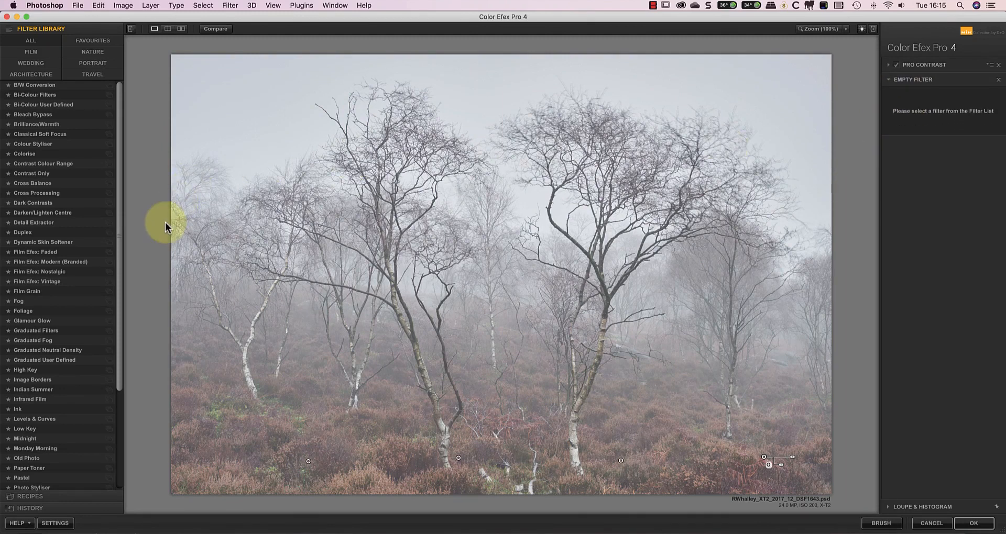
drag(118, 240, 120, 380)
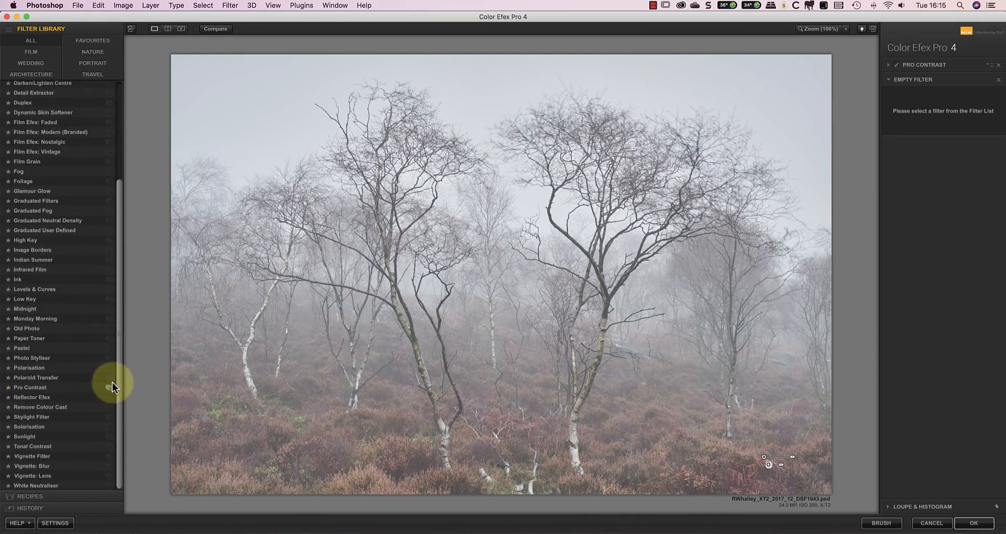
click(31, 388)
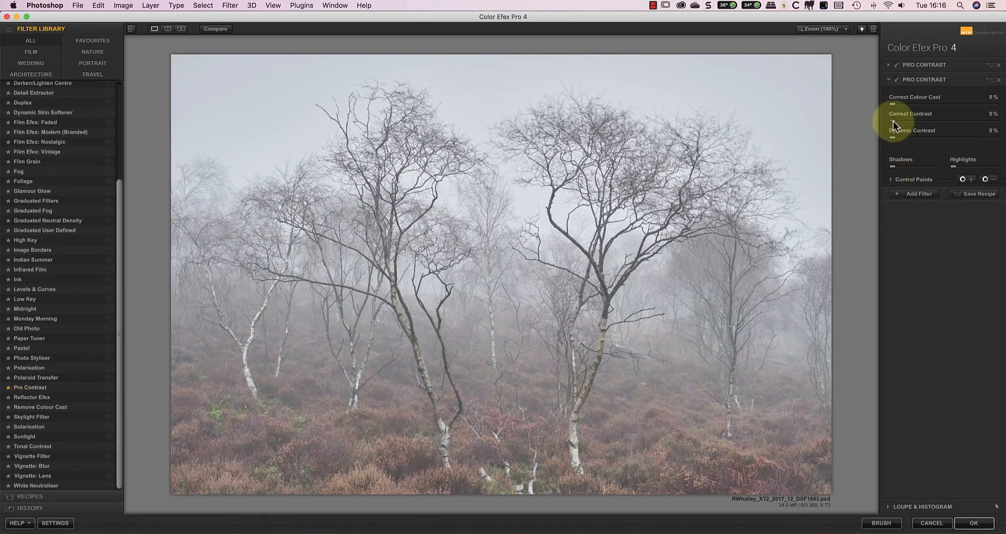
drag(908, 122, 921, 122)
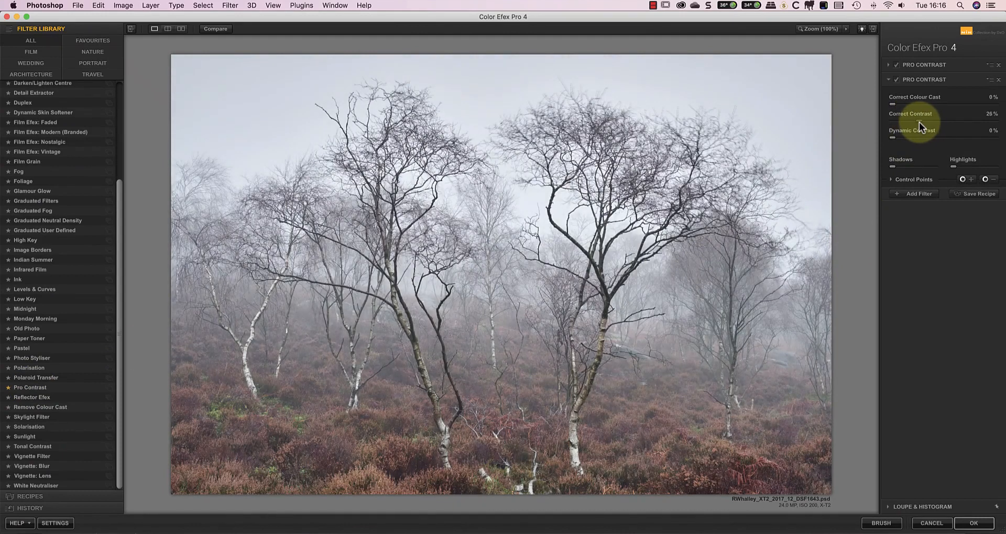
- Add an additive control point with 30% diameter to the foreground heather and duplicate it three times across the foreground
click(963, 179)
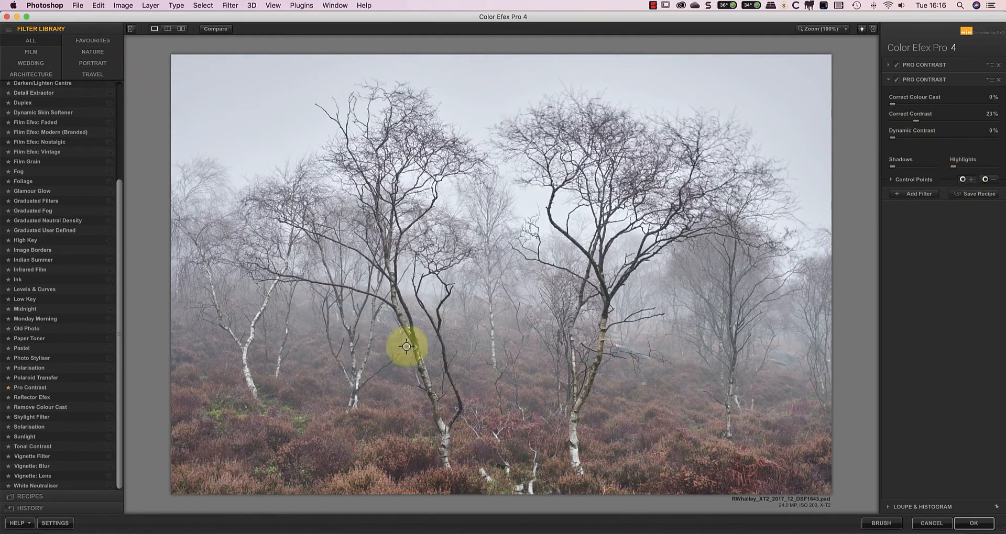
click(331, 464)
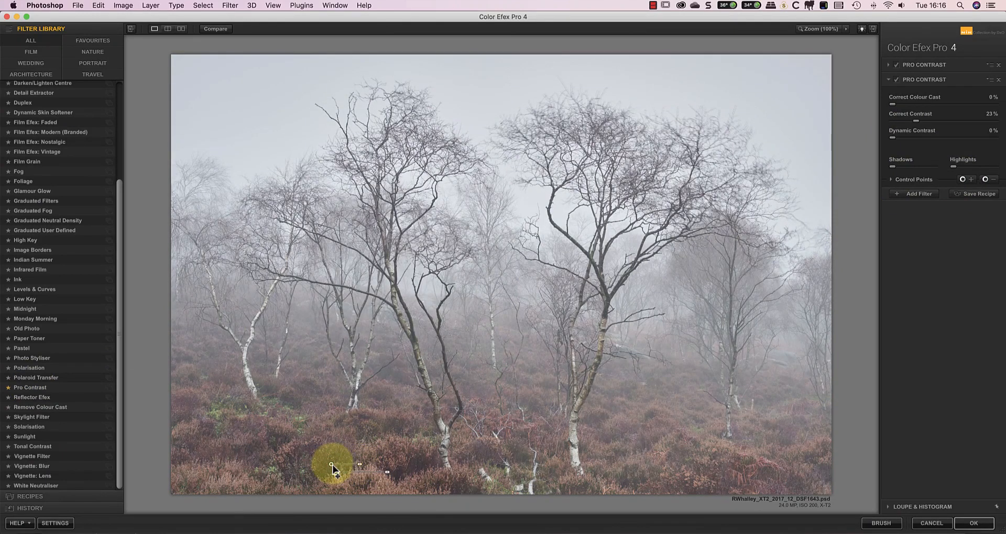
drag(331, 465, 752, 457)
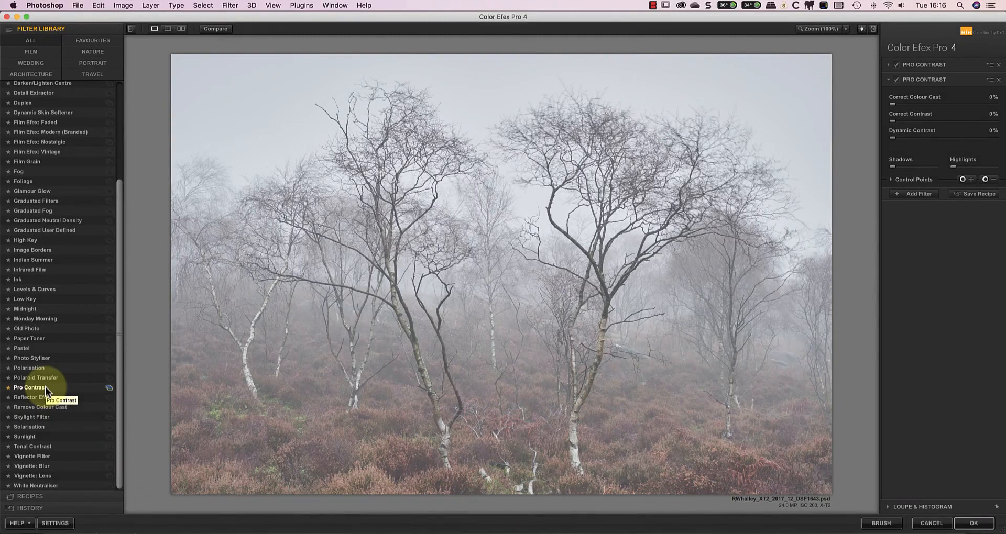
- Add a third and a fourth Pro Contrast filter to the stack with their sliders at 0%
click(30, 388)
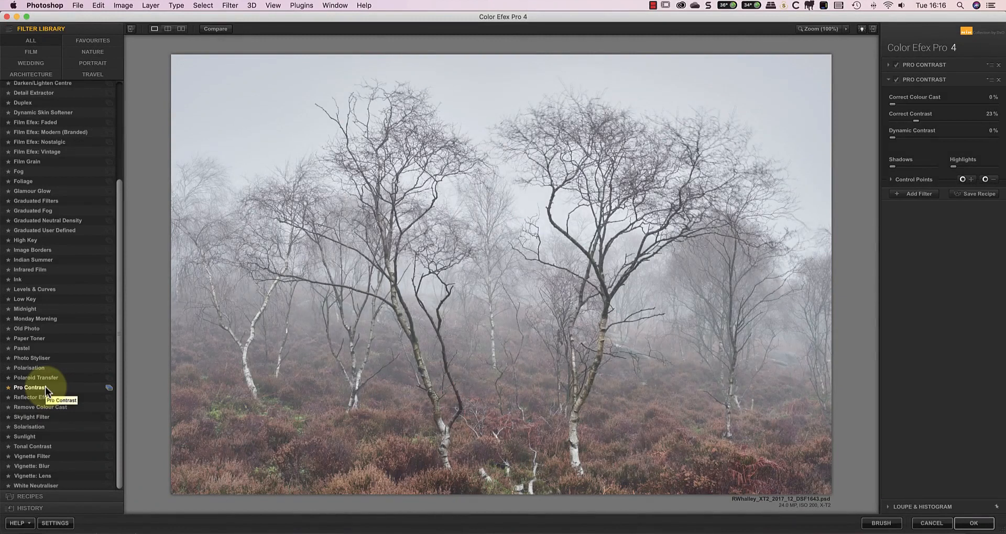
click(899, 195)
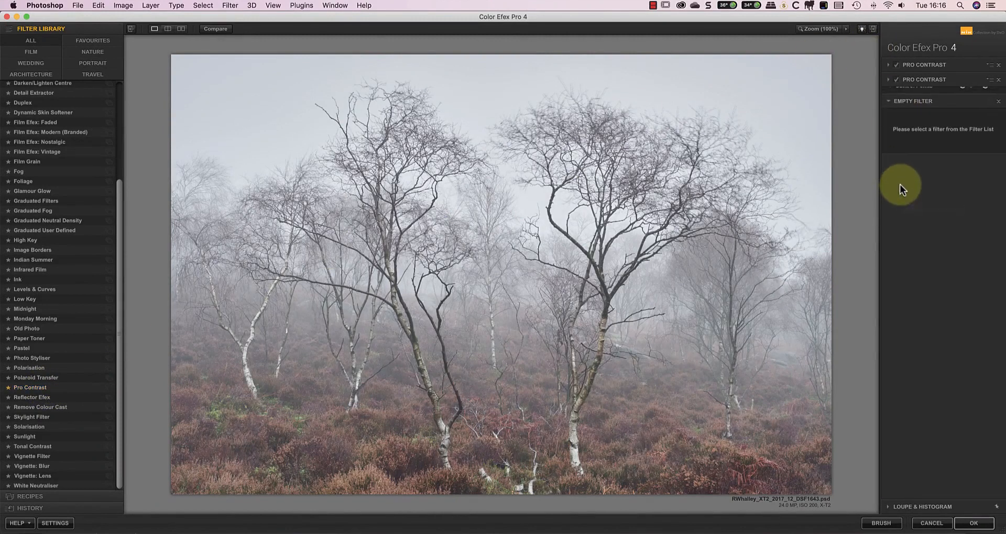
click(42, 392)
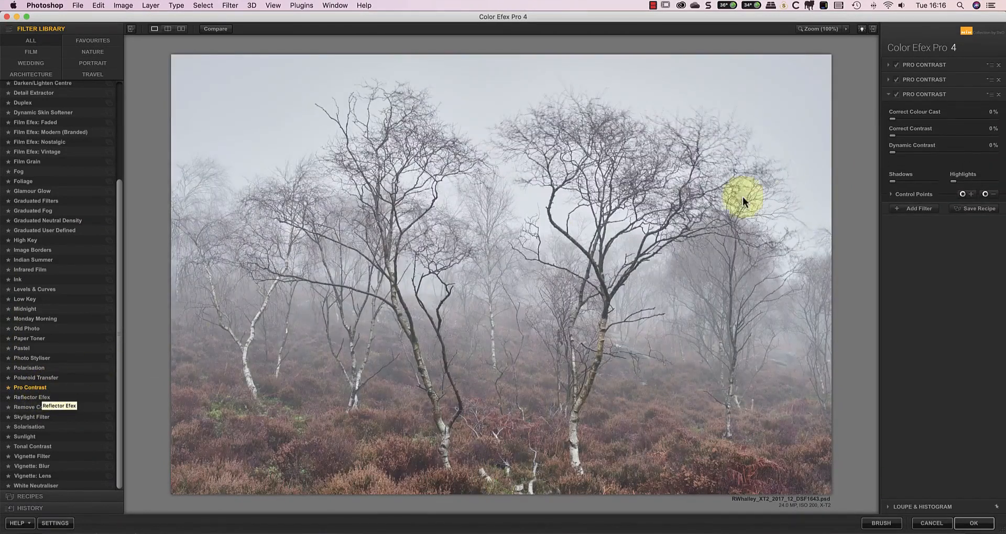
click(909, 210)
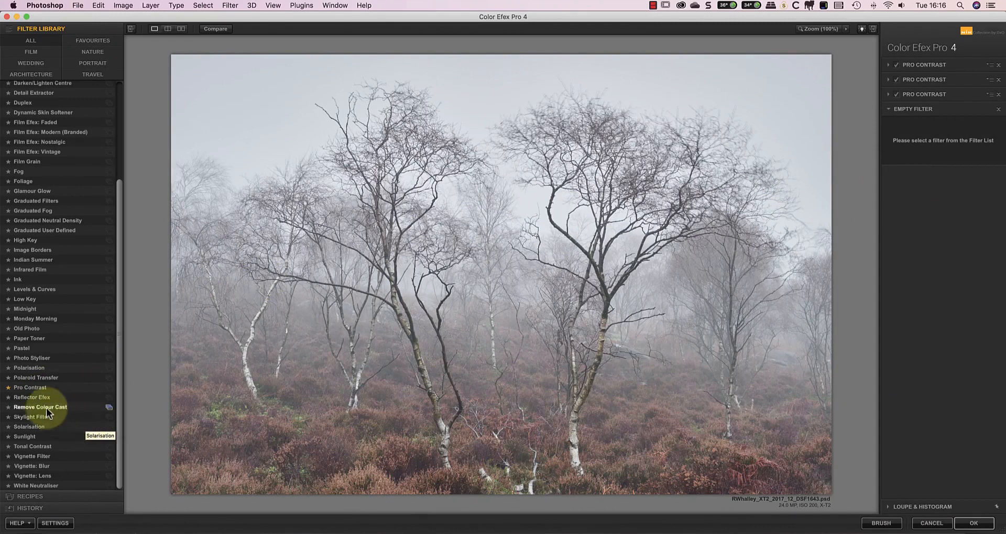
click(37, 388)
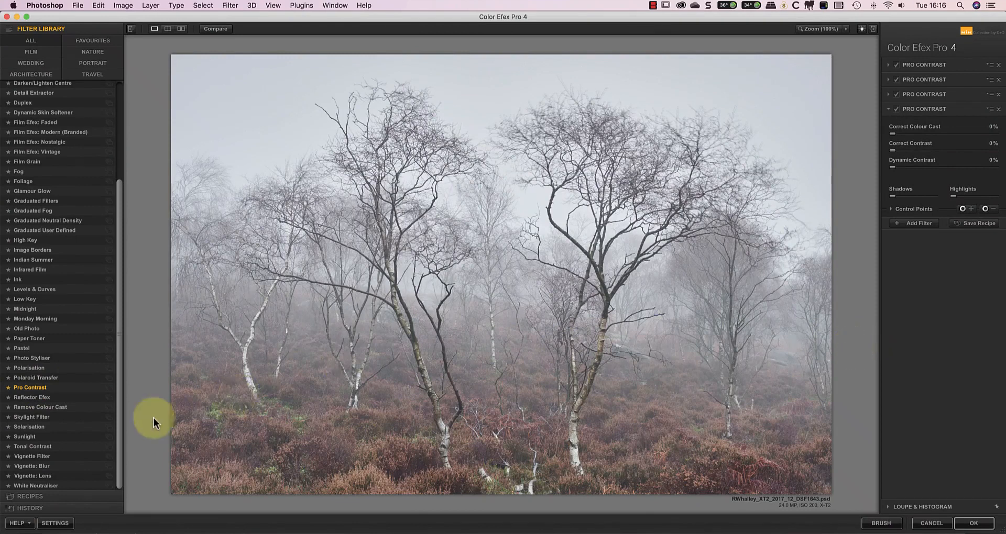
- Apply the last filtered state from the history and save the resulting filter stack as a custom recipe named Temp
click(36, 508)
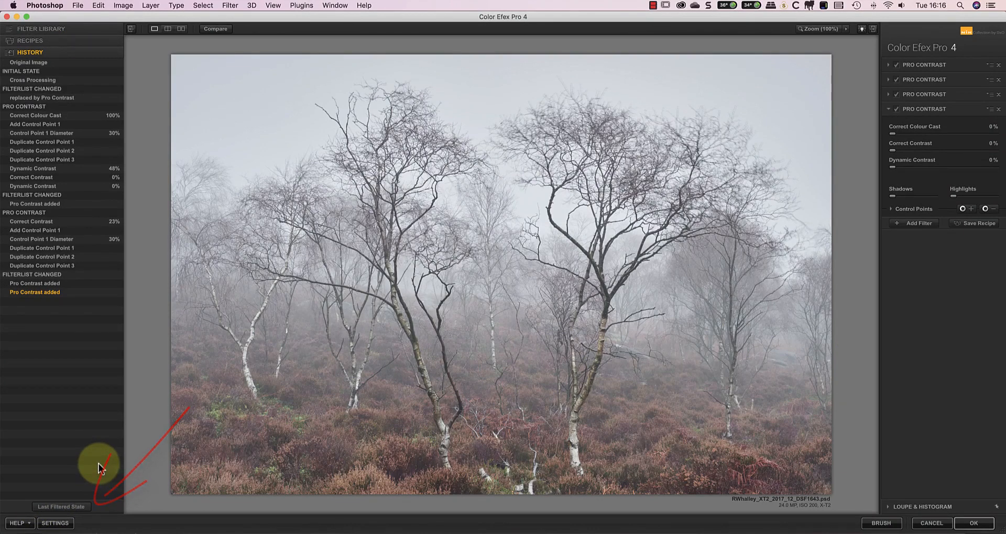
click(56, 508)
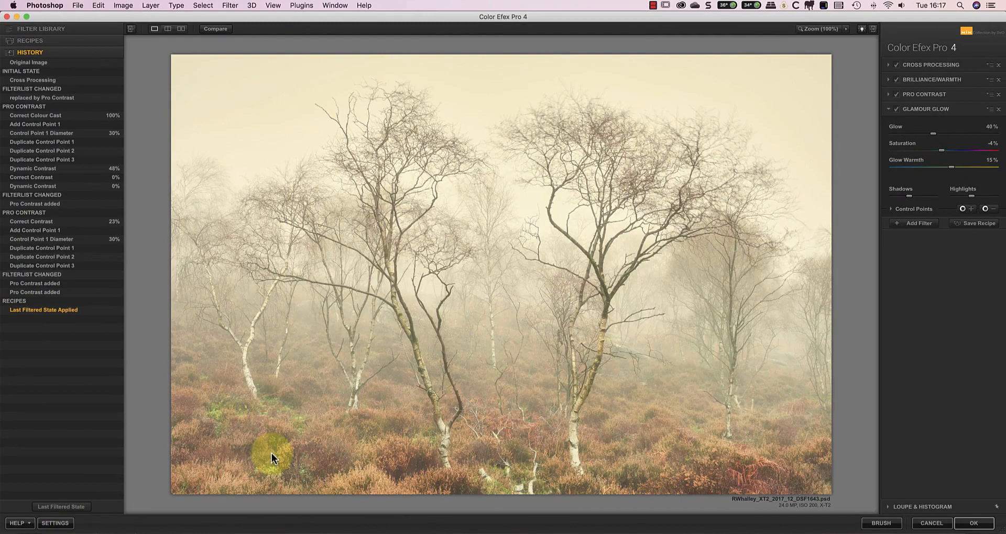
click(973, 225)
text(Temp)
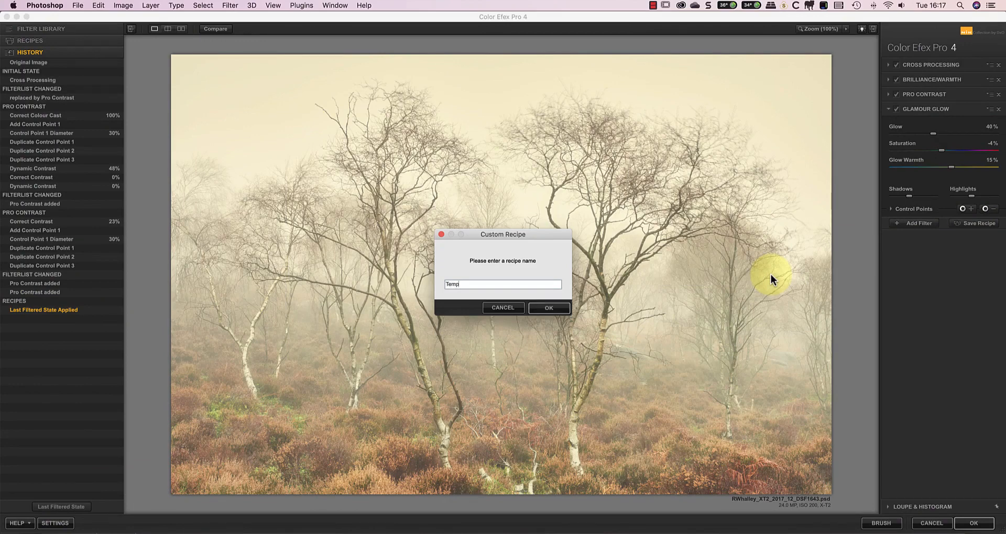
click(550, 309)
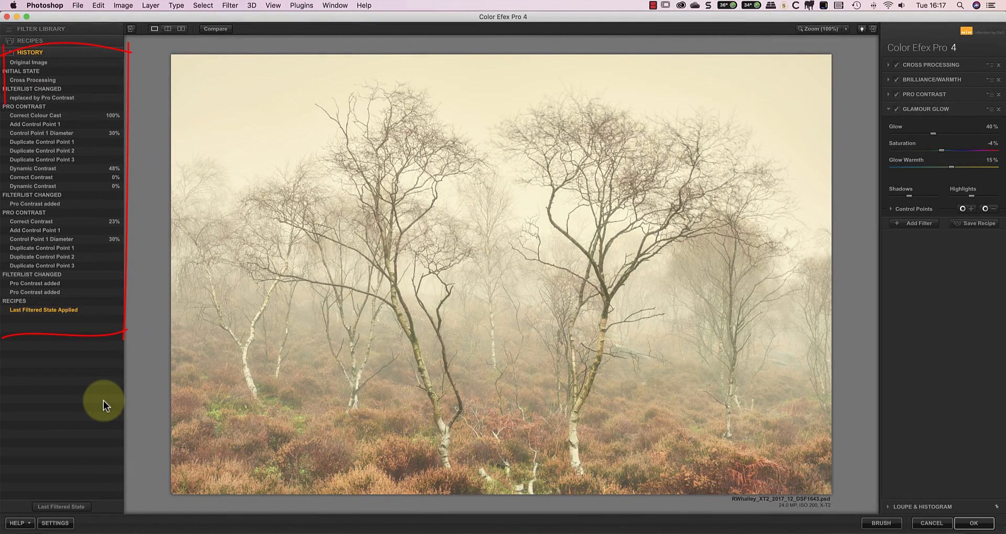
- Switch between the Duplicate Control Point and Last Filtered State Applied history states of the image
click(68, 246)
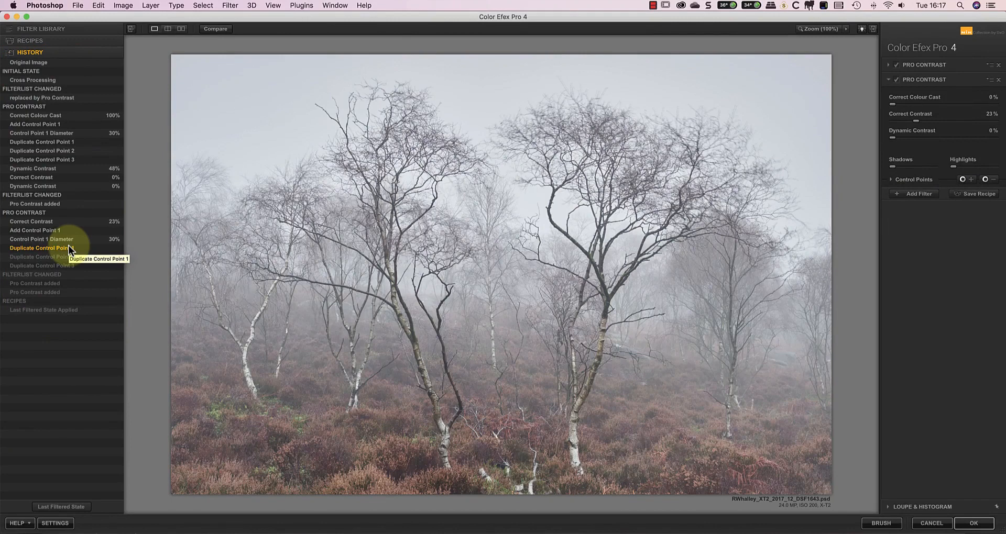
click(52, 309)
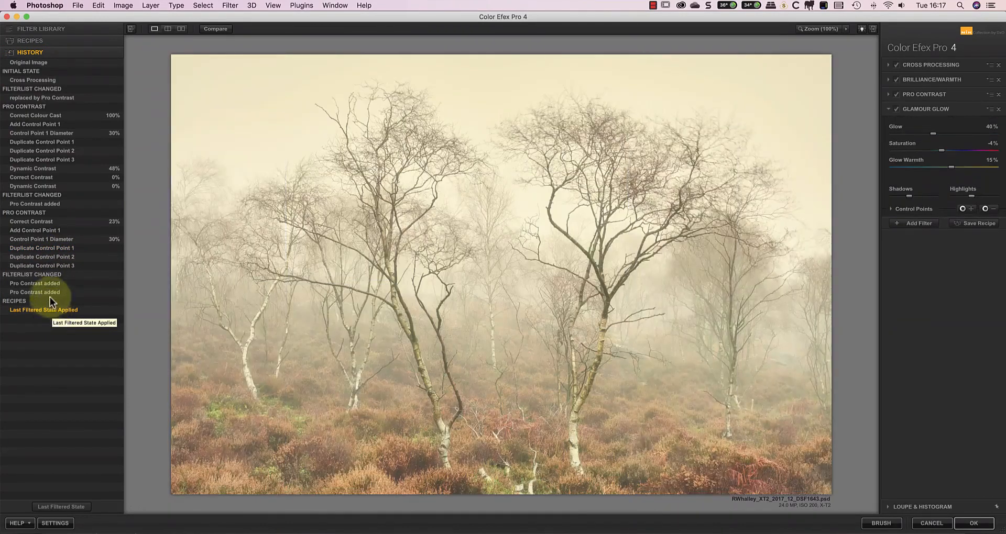
click(49, 256)
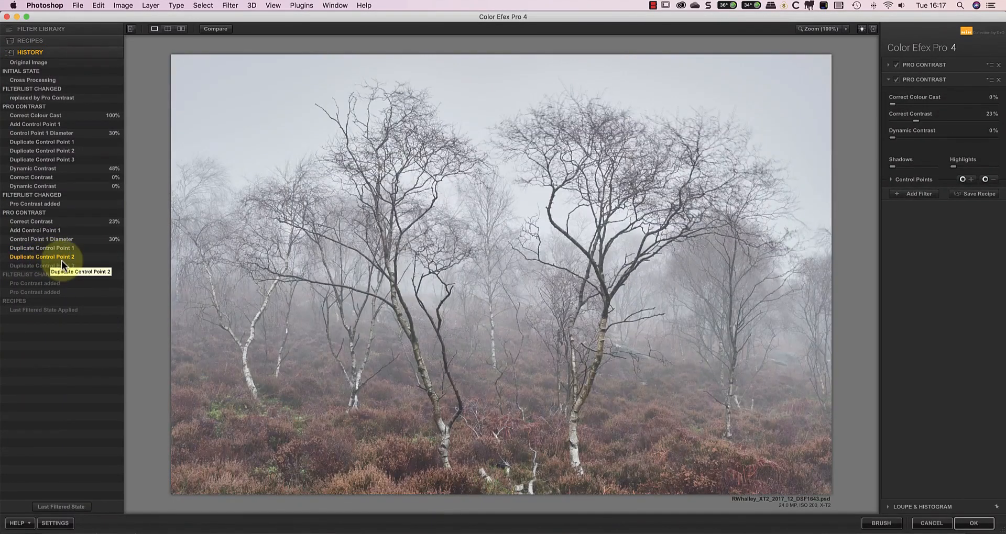
- Compare history states in a split preview, using Correct Contrast 23% as reference for Last Filtered State Applied, and an earlier reference for Add Control Point 1
click(167, 28)
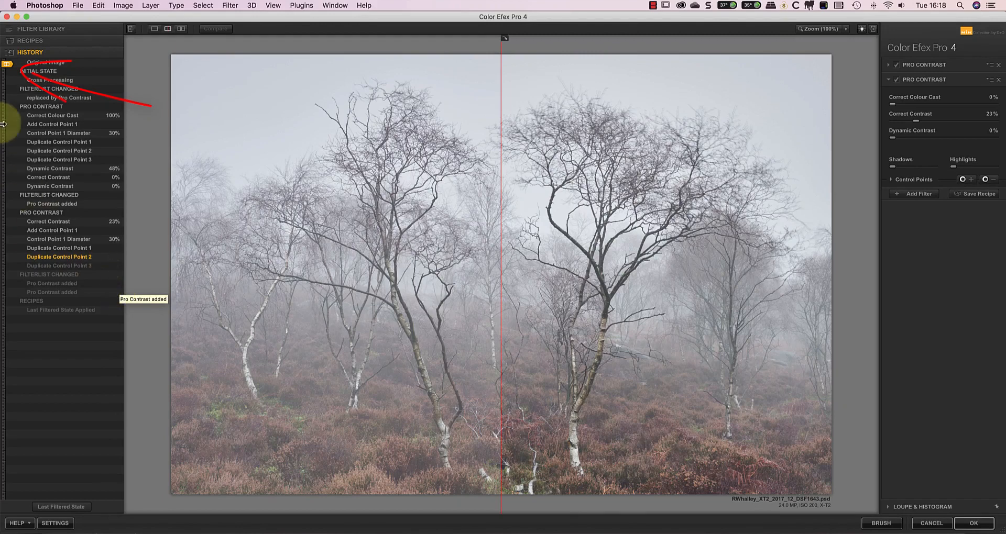
drag(5, 65, 2, 229)
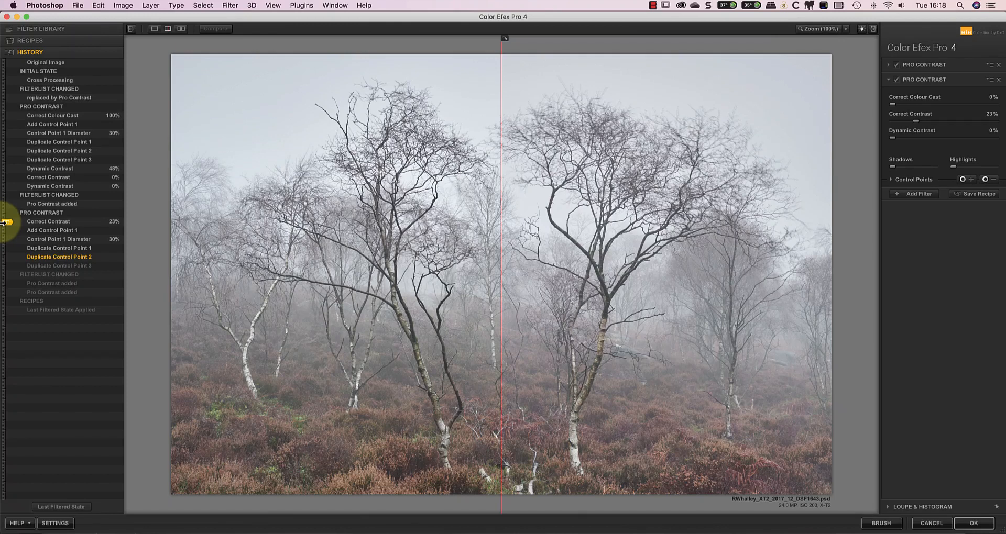
click(53, 313)
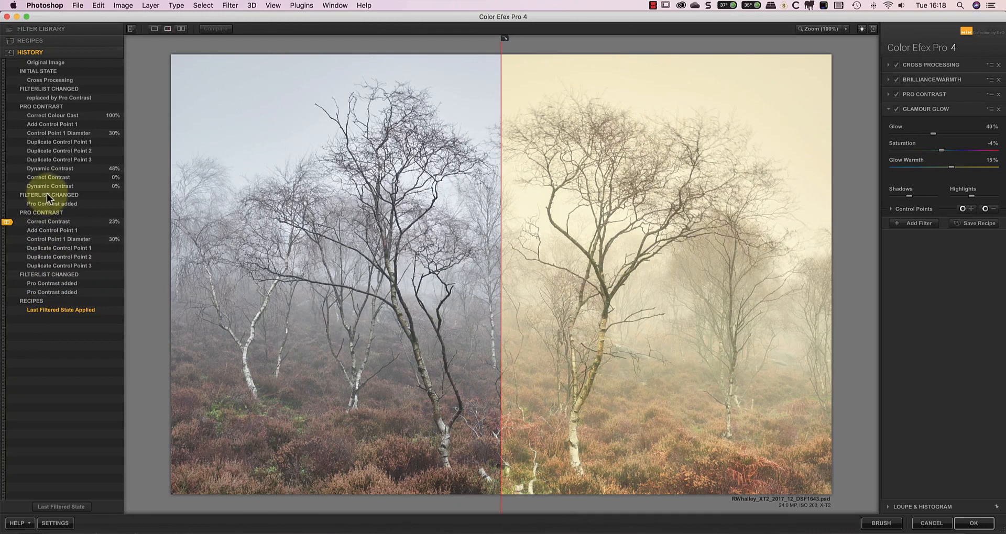
click(52, 125)
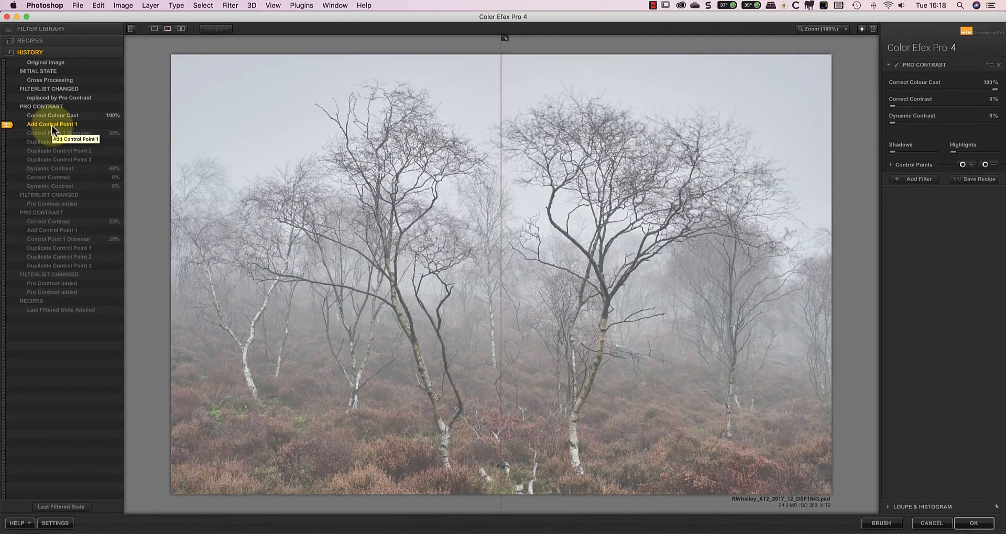
mouse_move(6, 127)
mouse_down()
mouse_move(6, 91)
mouse_move(7, 152)
mouse_move(7, 99)
mouse_up()
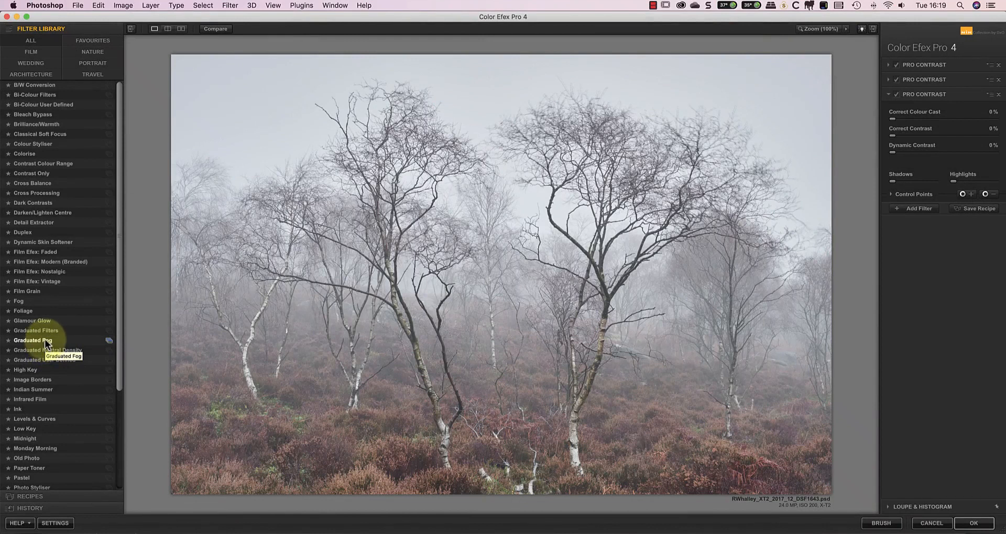
- Replace the third Pro Contrast filter with Graduated Fog, try its Foreground and Default presets, and apply the 02 - Subtle preset
click(46, 342)
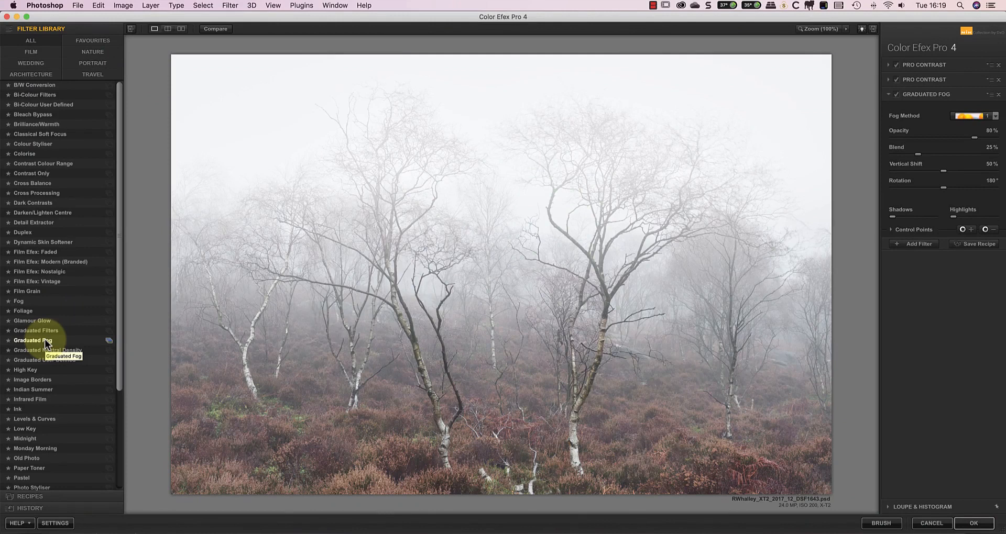
click(109, 341)
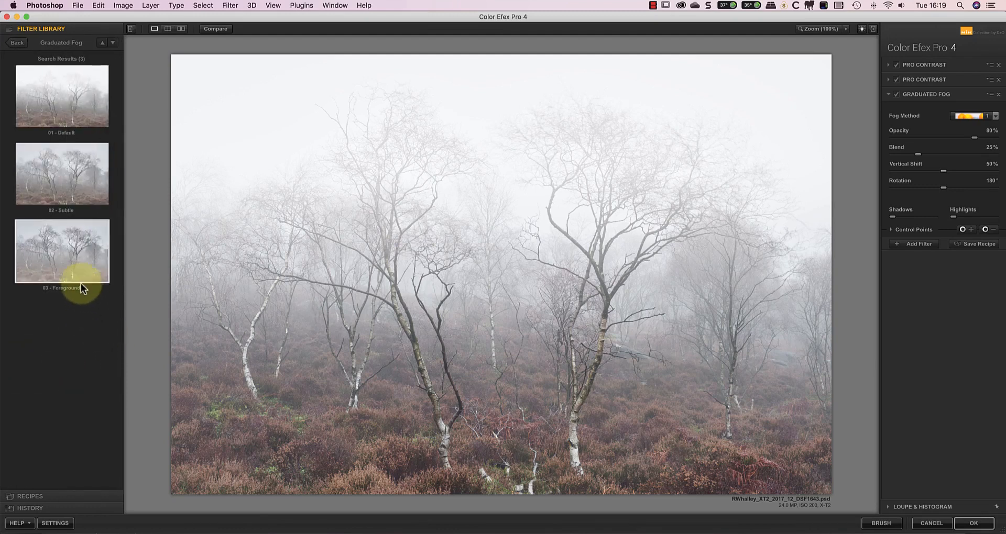
click(74, 257)
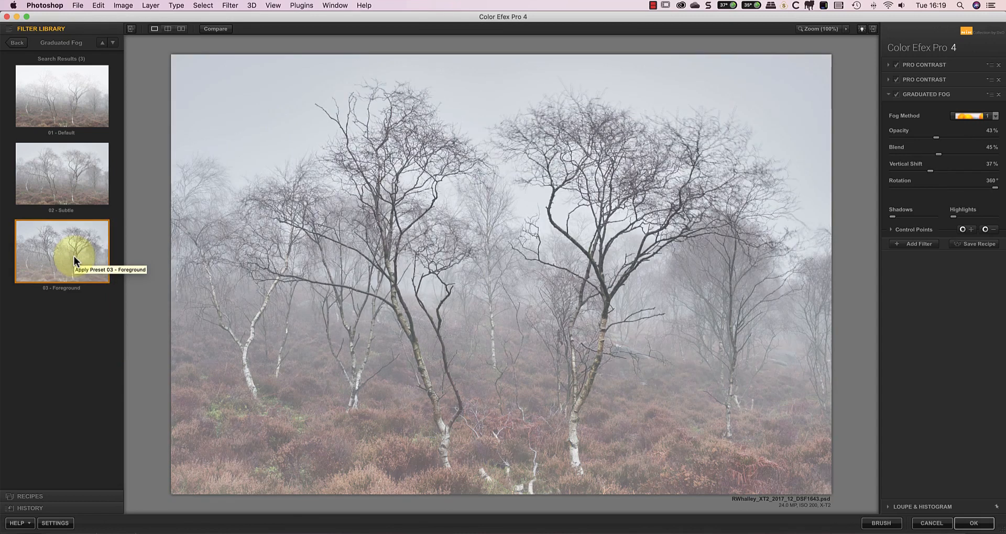
click(72, 185)
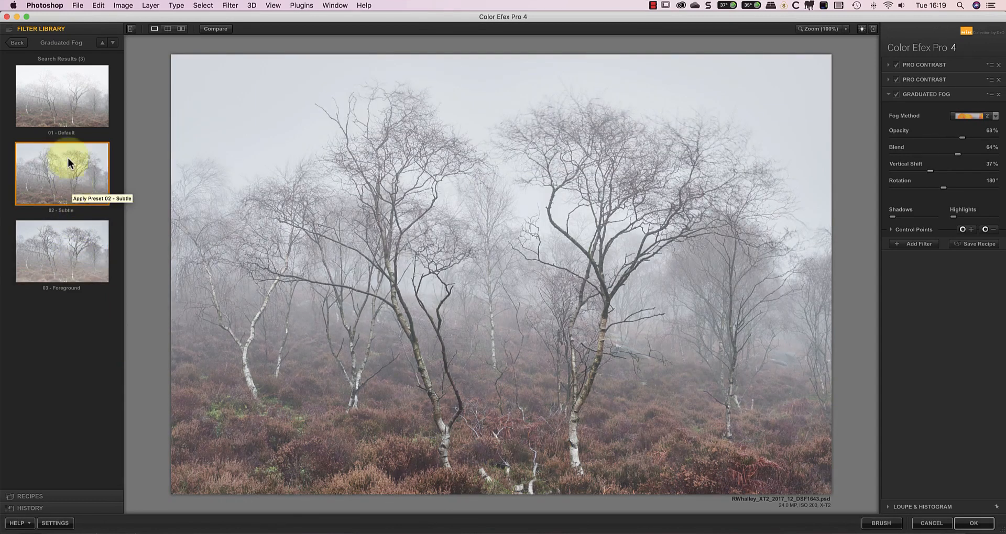
click(65, 108)
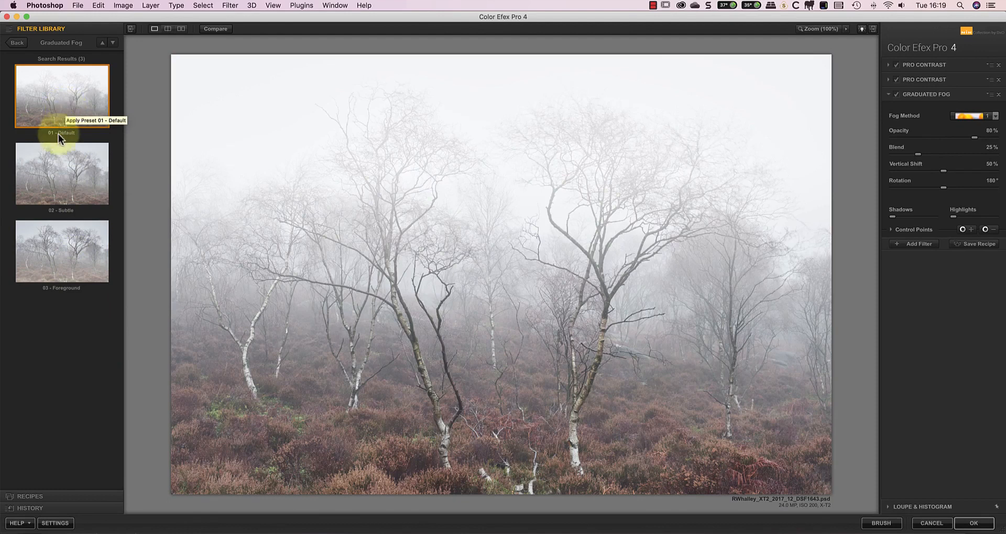
click(50, 186)
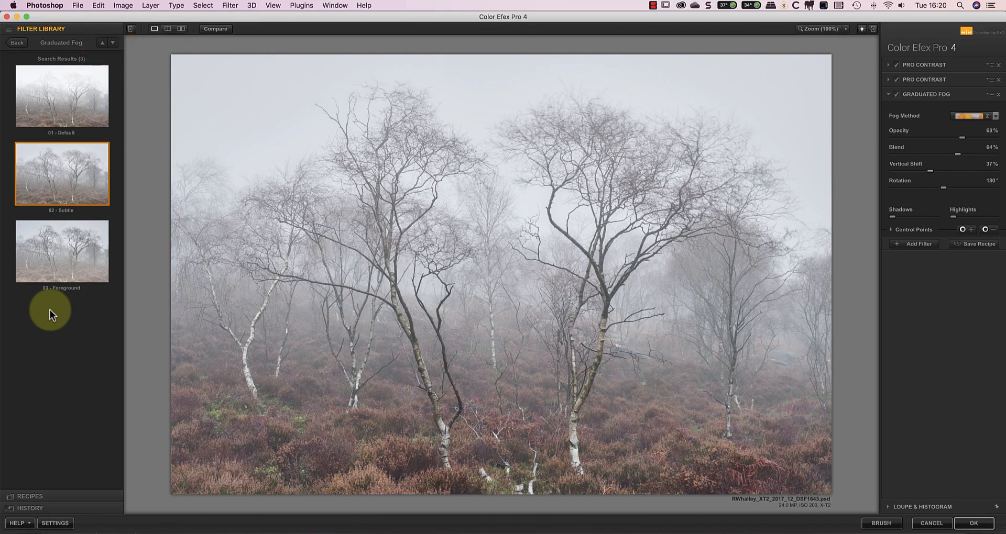
- Browse forward through the filter presets to those of the Graduated User Defined filter
click(113, 42)
click(115, 42)
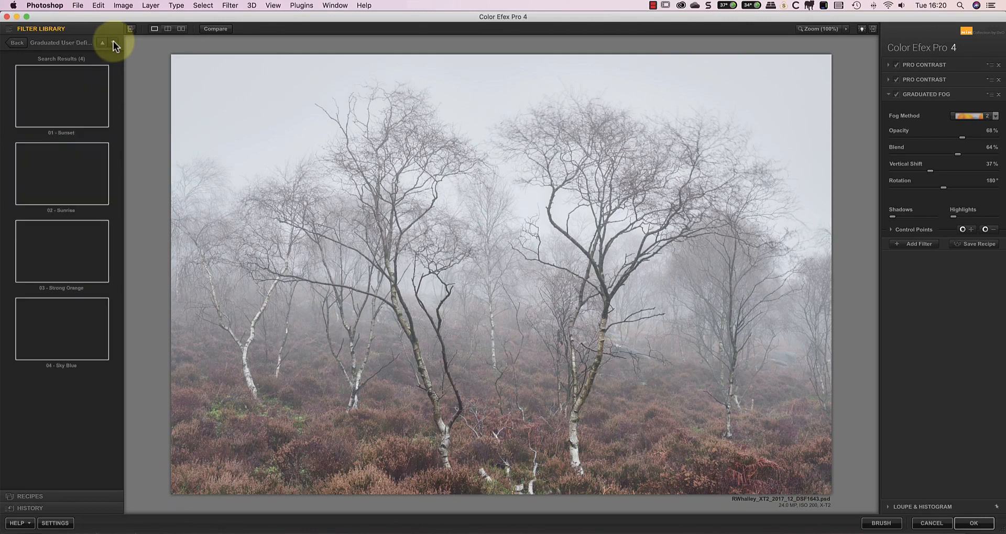
- Browse forward through the High Key presets to the Image Borders presets and try 03 - Type 12
click(114, 42)
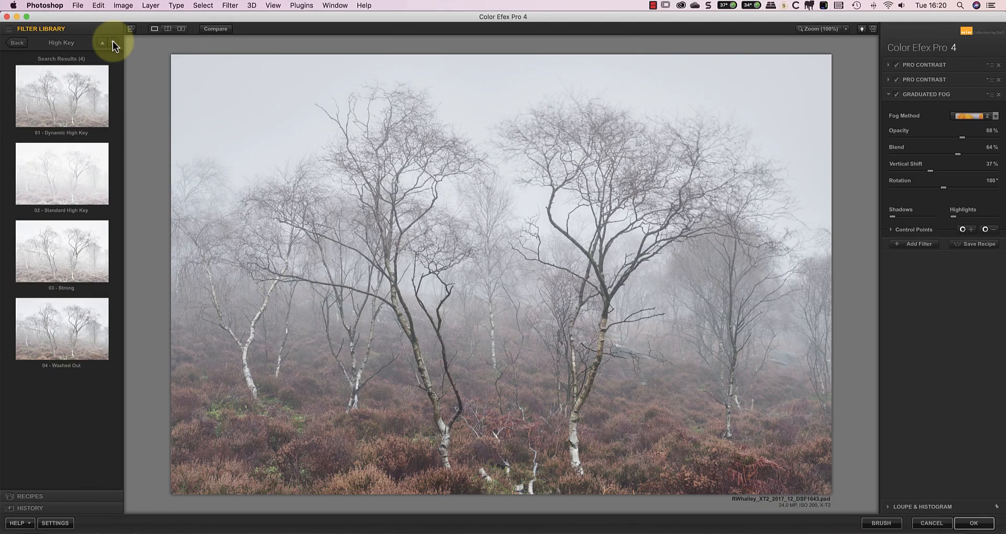
click(113, 43)
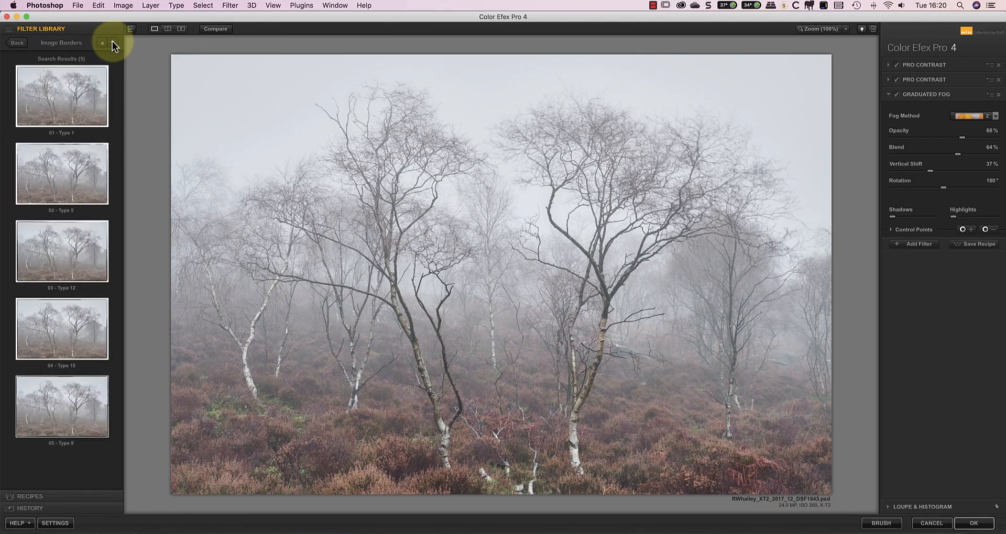
click(52, 279)
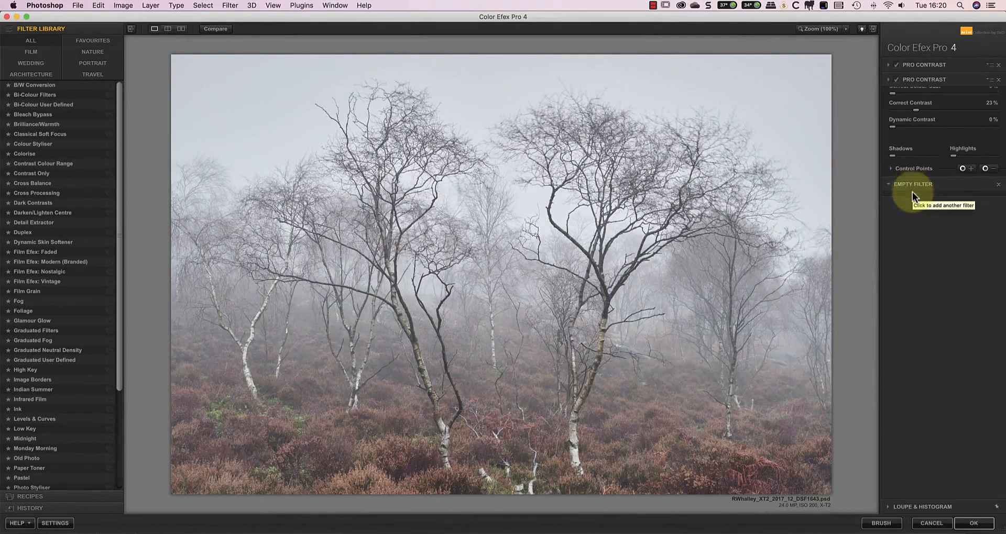
- Add an empty third filter to the stack and fill it with Polaroid Transfer
click(912, 192)
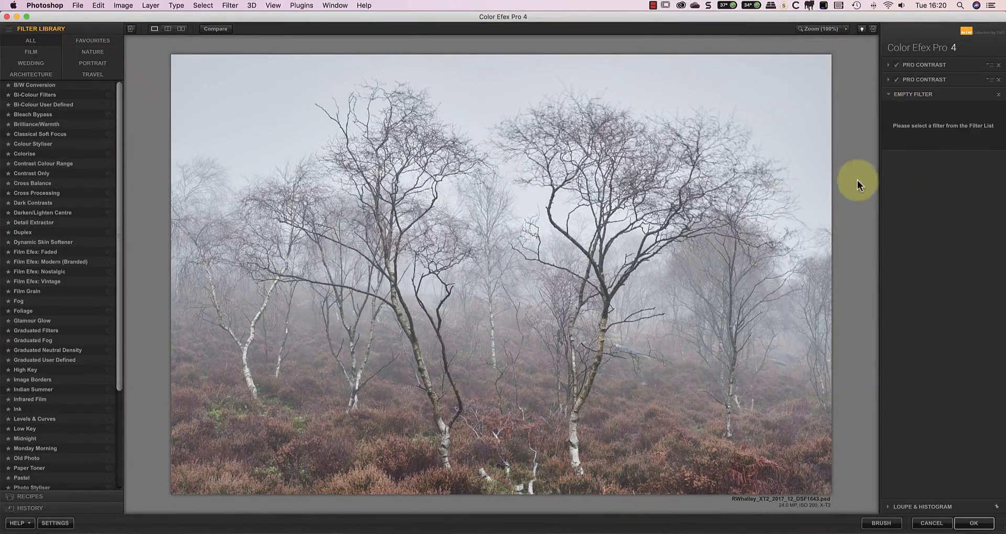
drag(120, 189, 124, 287)
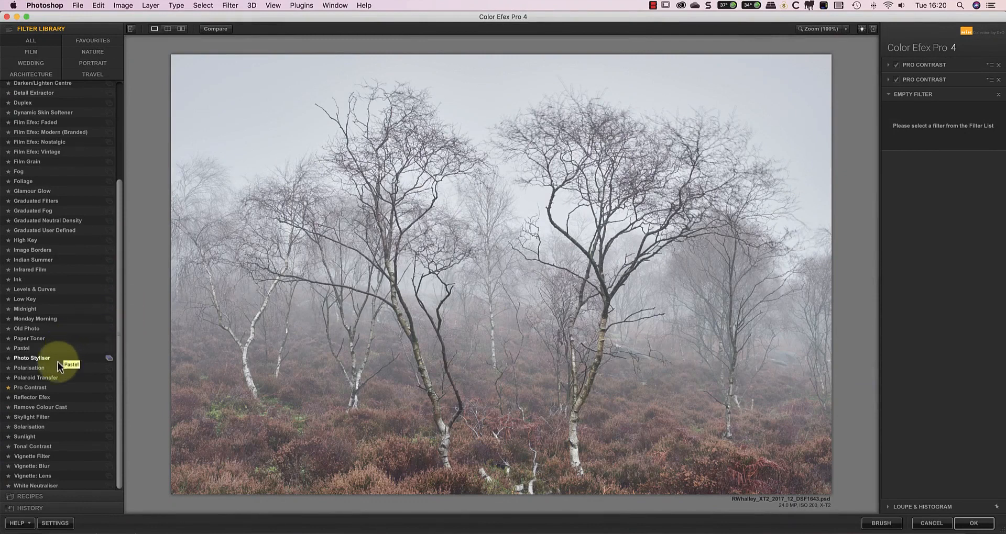
click(50, 380)
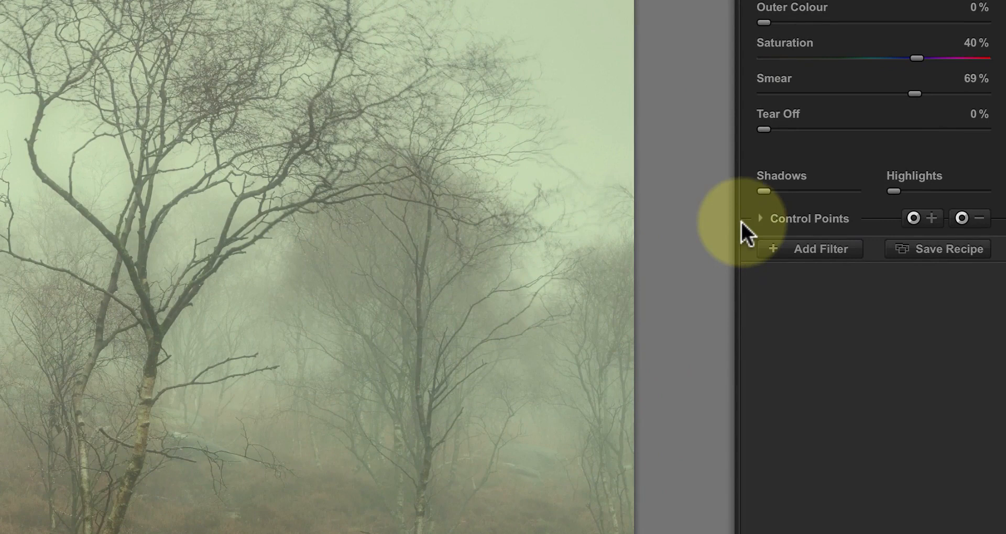
- Reveal the Polaroid Transfer control point settings, reduce the filter's opacity to 0%, and return it to 100%
click(762, 219)
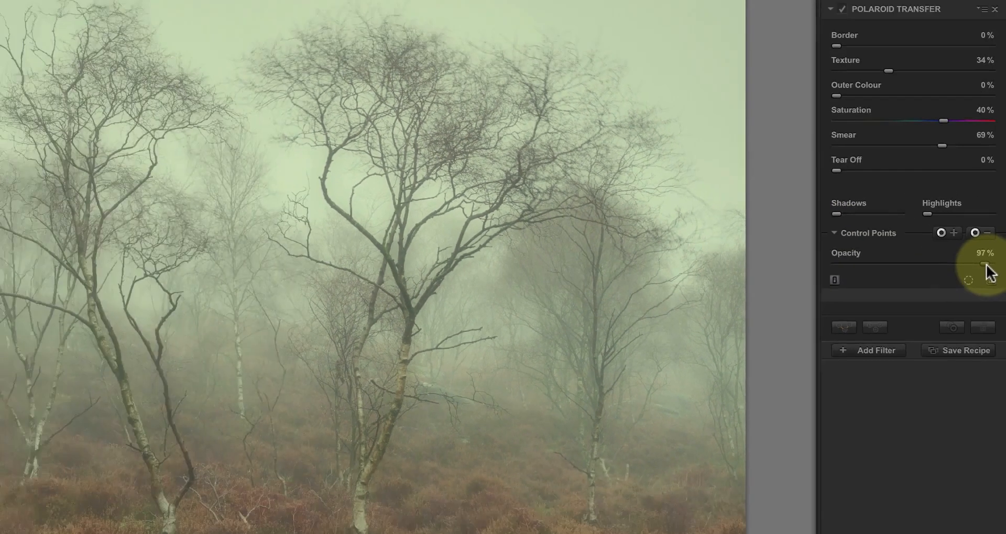
drag(987, 265, 923, 267)
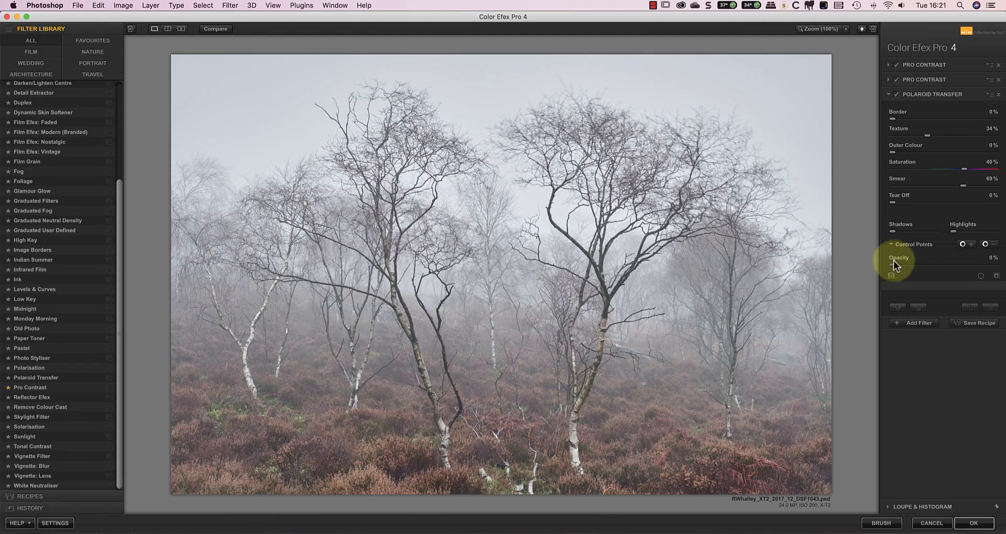
drag(908, 264, 991, 264)
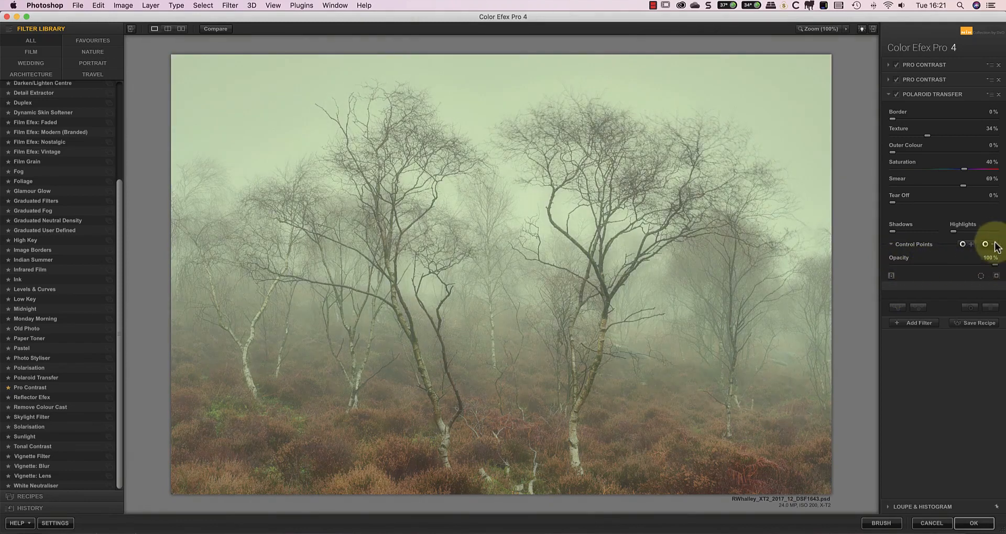
- Add a control point in the sky between the two main trees at 35% size, and preview its selection mask
click(966, 243)
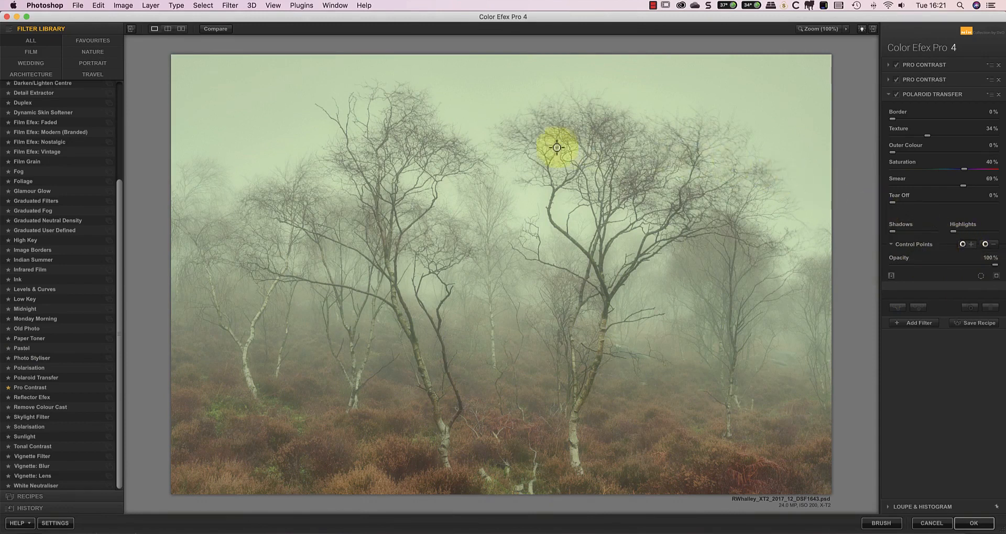
click(481, 126)
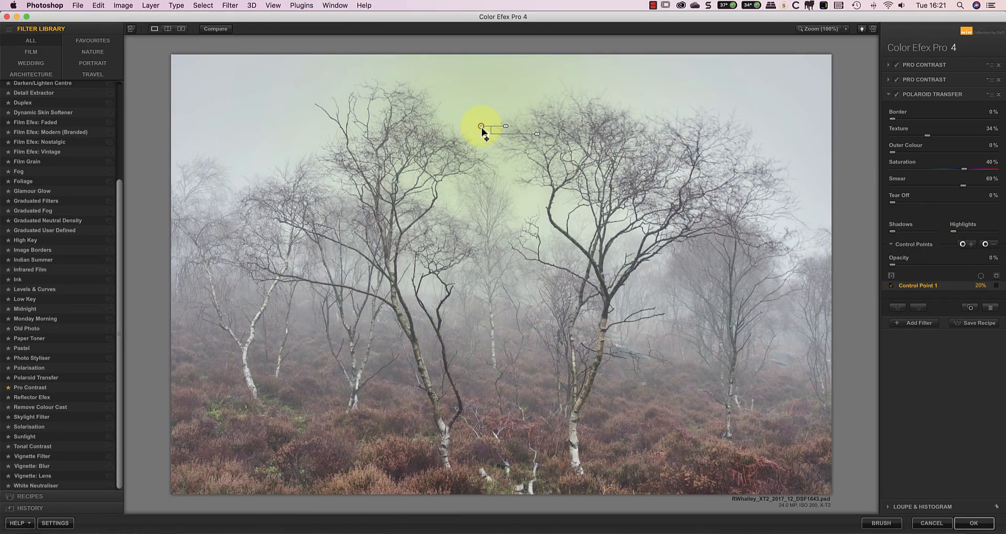
drag(505, 127, 509, 128)
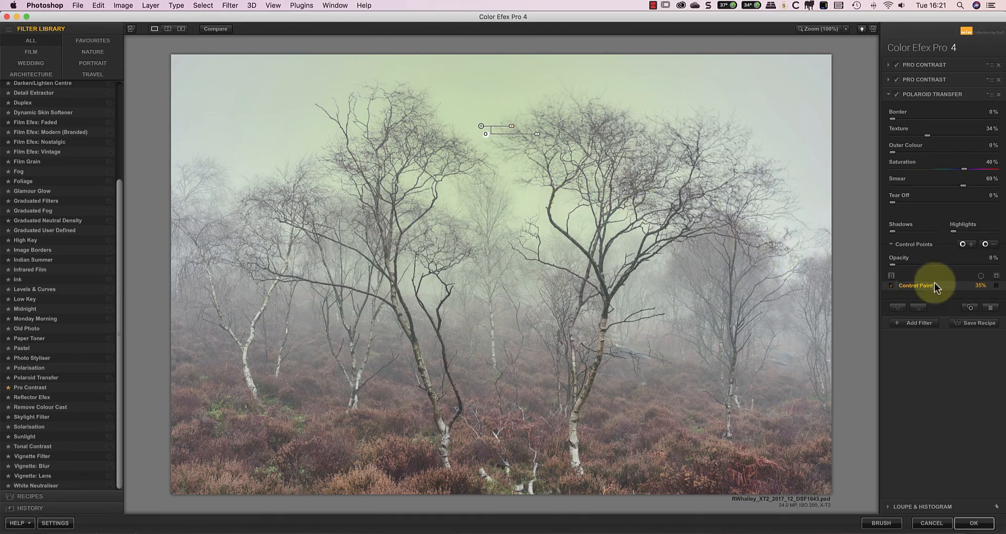
click(995, 287)
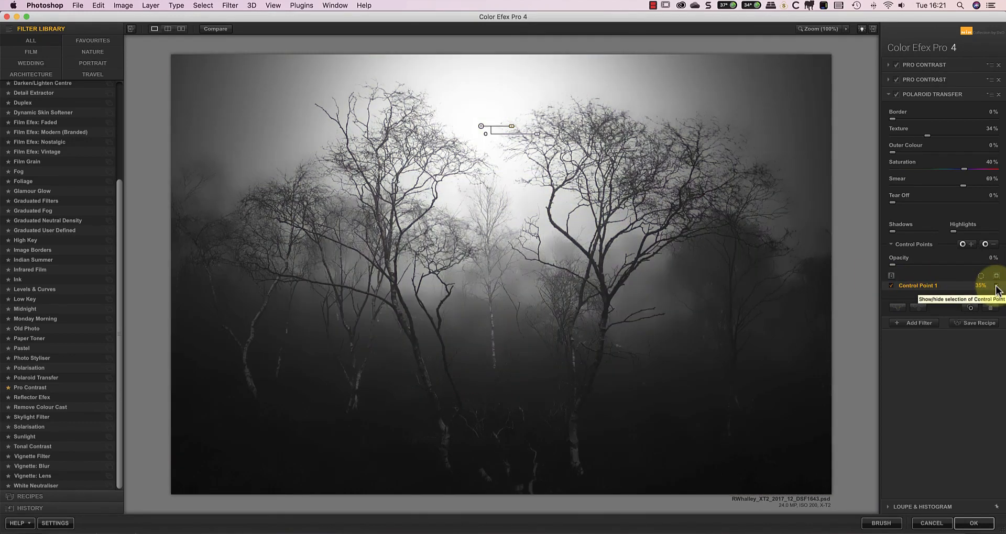
click(995, 287)
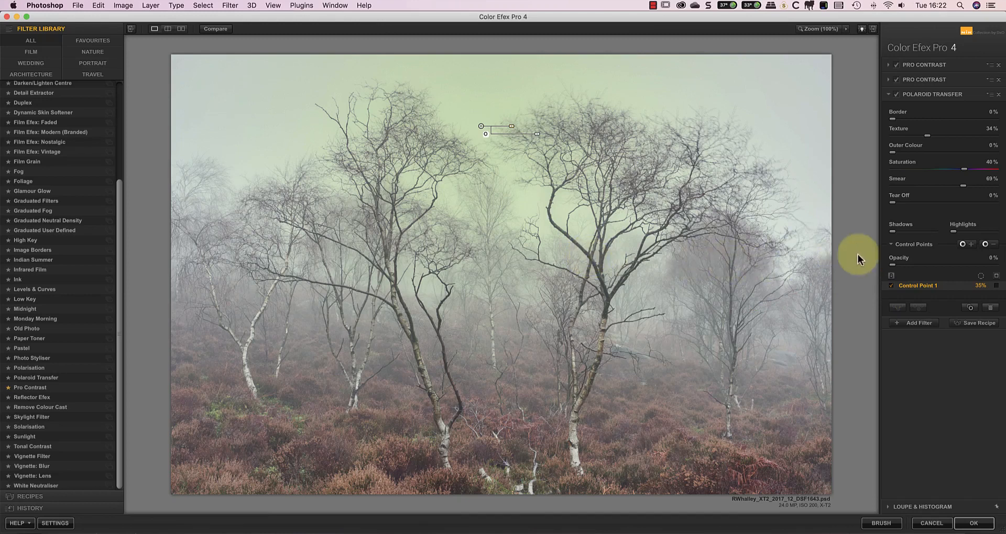
- Set the Polaroid Transfer's overall opacity to 100% and lower the sky control point's own opacity
drag(904, 265, 993, 265)
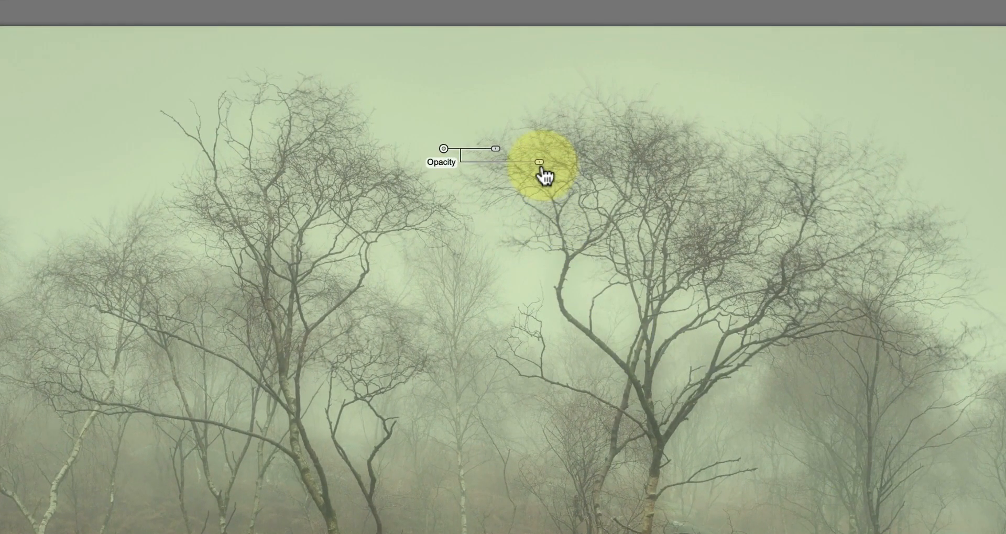
drag(540, 166, 457, 175)
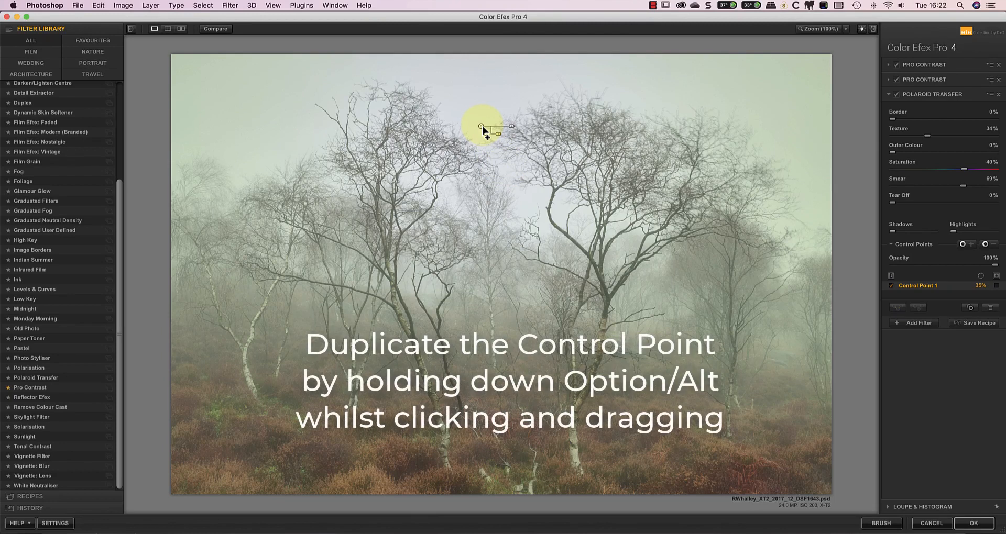
- Duplicate the control point into the upper-left and upper-right sky, and raise the opacity of all three points together
drag(483, 129, 713, 90)
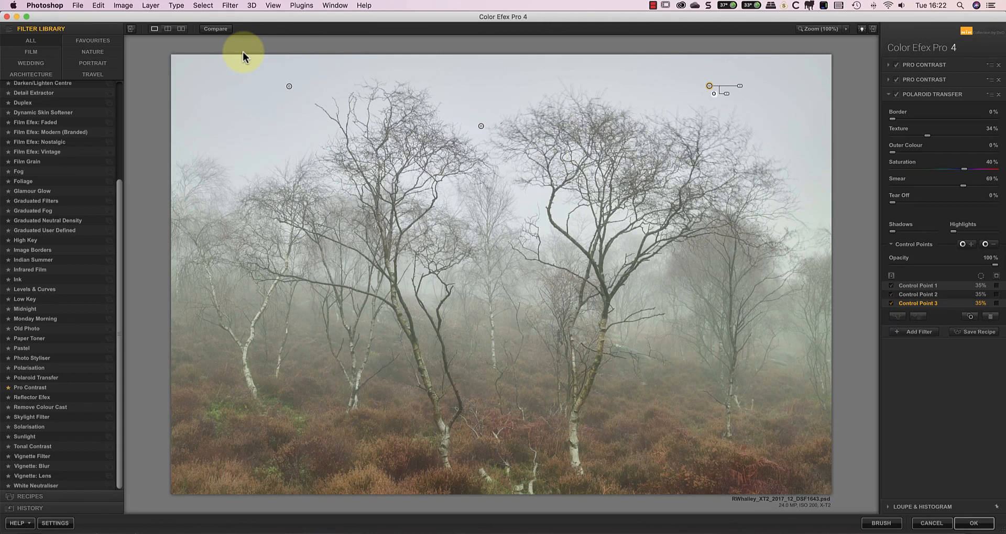
drag(243, 51, 795, 171)
mouse_move(498, 134)
mouse_down()
mouse_move(530, 141)
mouse_move(505, 141)
mouse_move(514, 142)
mouse_up()
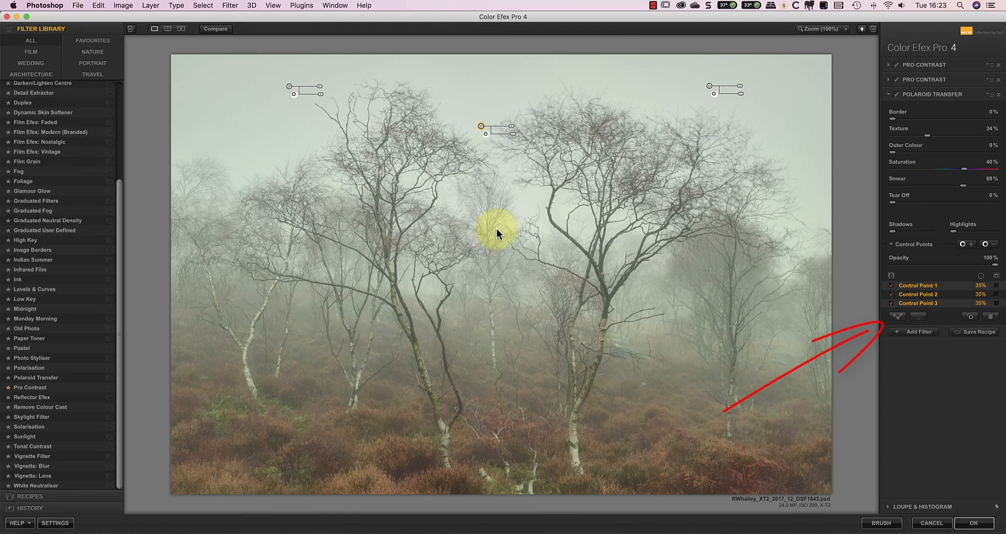
- Group the three sky control points and raise the group's opacity slightly
click(899, 314)
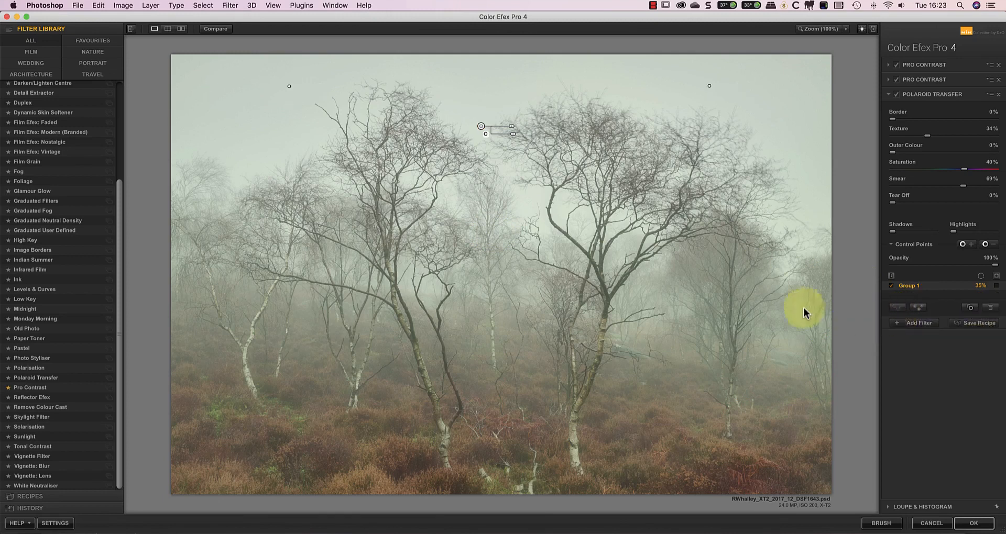
mouse_move(513, 134)
mouse_down()
mouse_move(535, 135)
mouse_move(507, 136)
mouse_move(519, 141)
mouse_up()
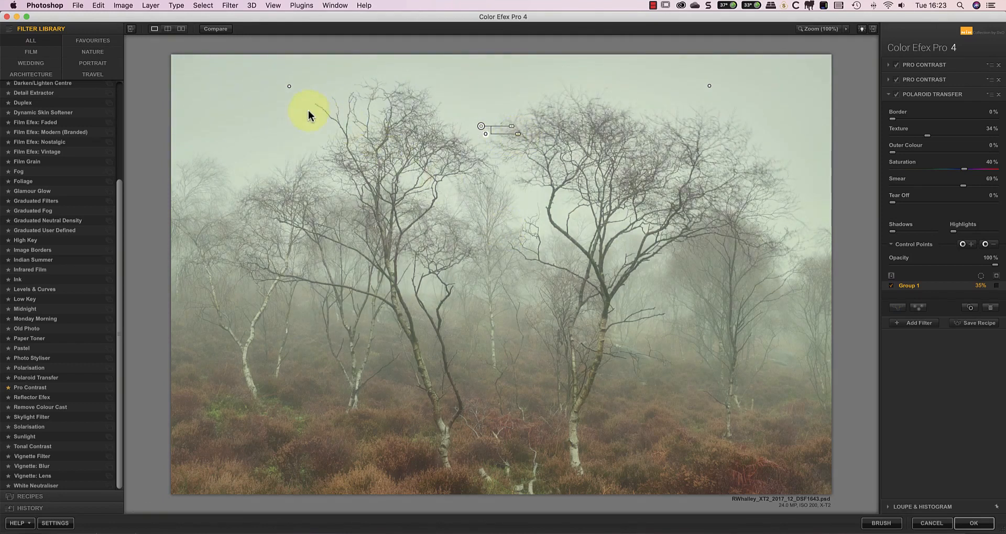
- Move the group's two outer points lower and further out in the sky, and raise the group's opacity a little more
drag(289, 87, 251, 145)
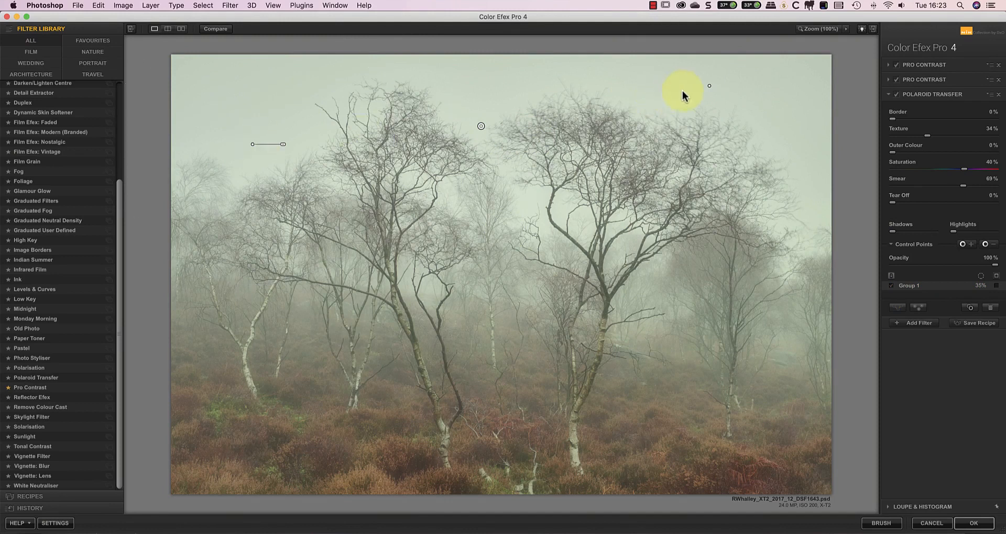
drag(709, 86, 781, 138)
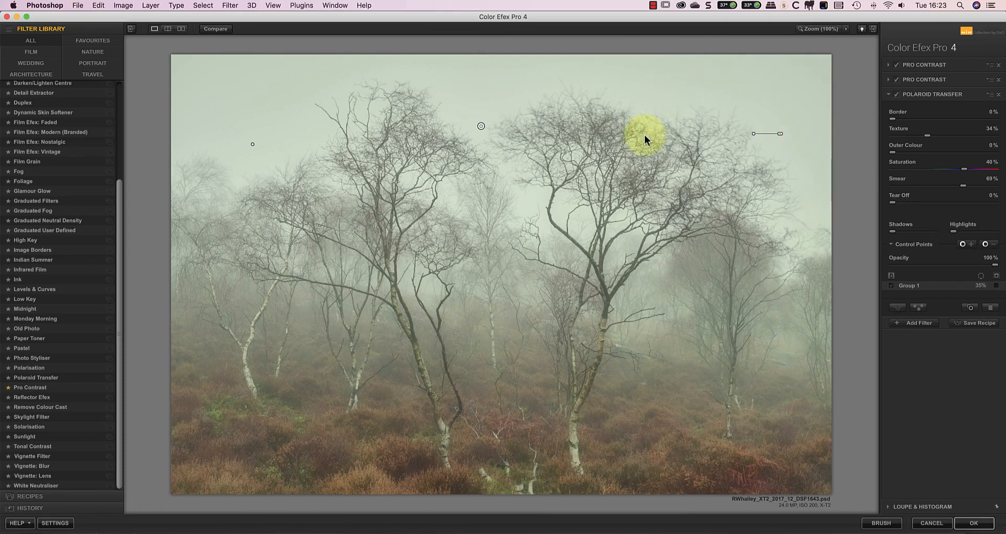
click(258, 140)
click(481, 126)
click(258, 141)
drag(292, 147, 287, 147)
click(481, 127)
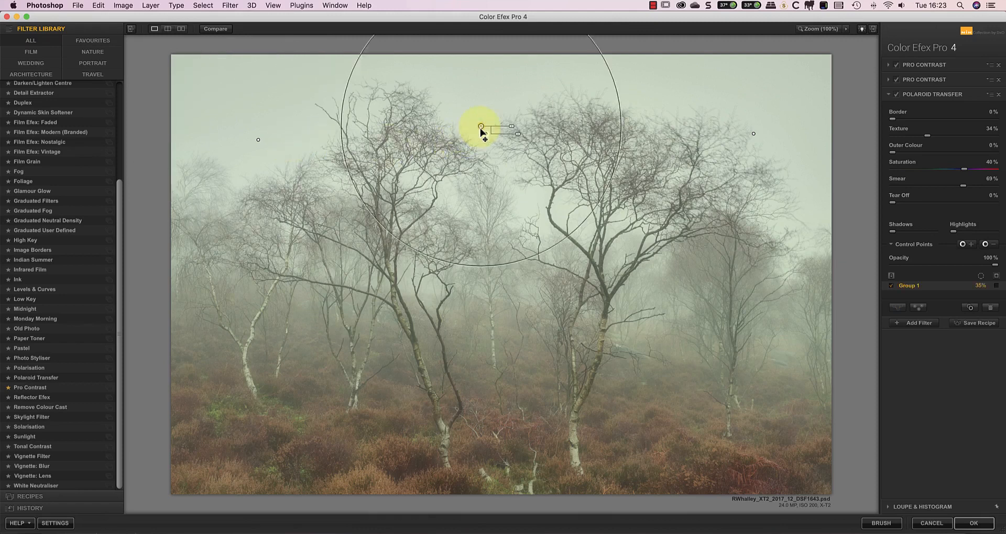
drag(519, 139, 523, 141)
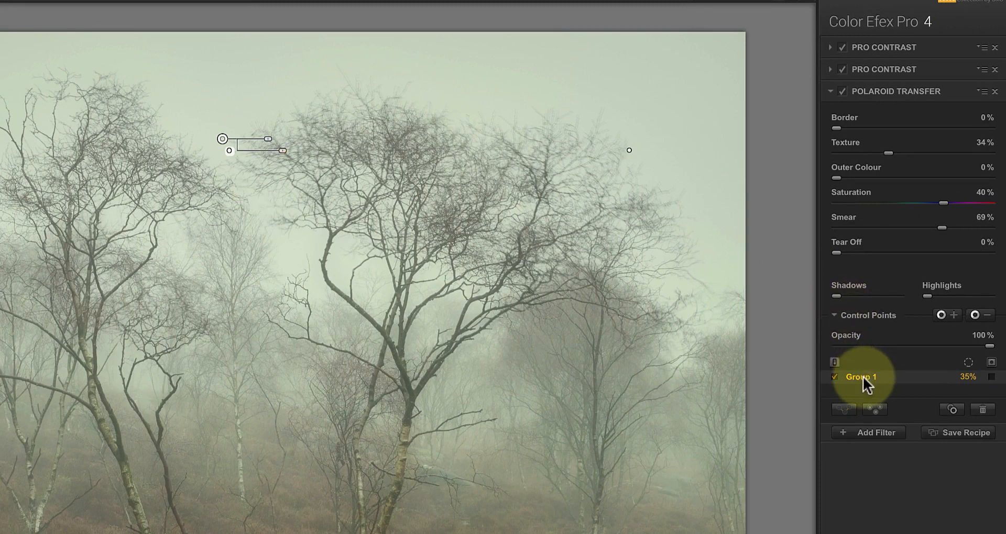
- Copy the Polaroid Transfer control point group, paste it into the second Pro Contrast filter, and select the pasted group in its control point list
click(981, 95)
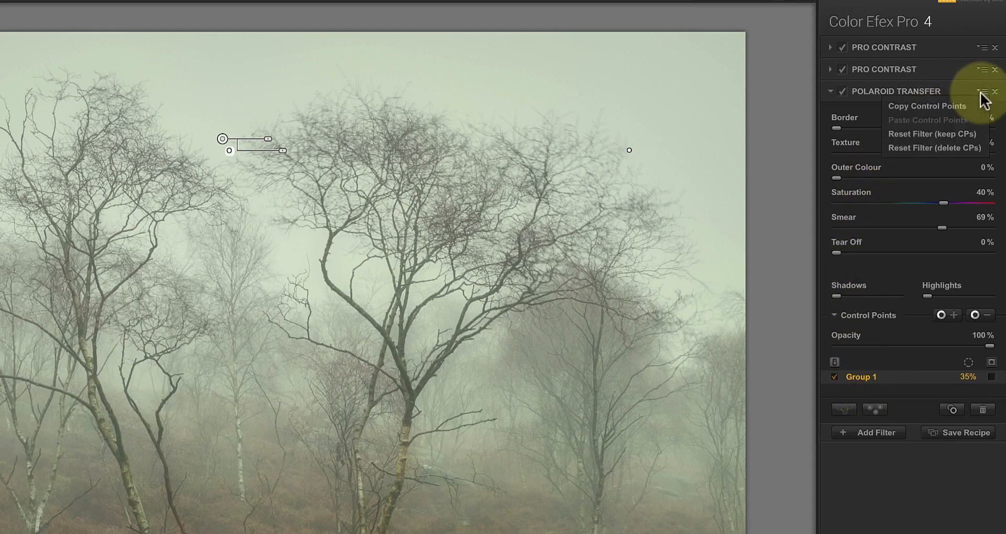
click(946, 107)
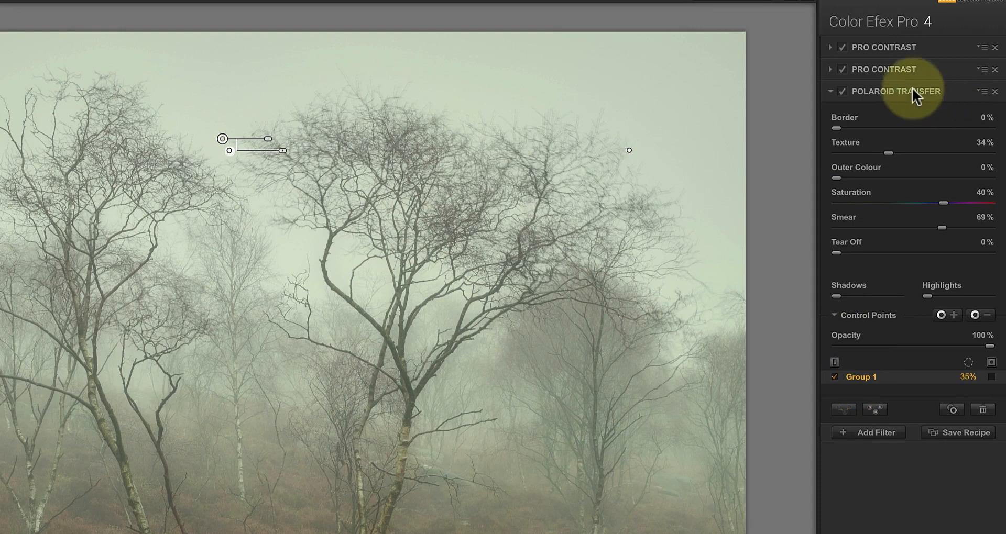
click(831, 69)
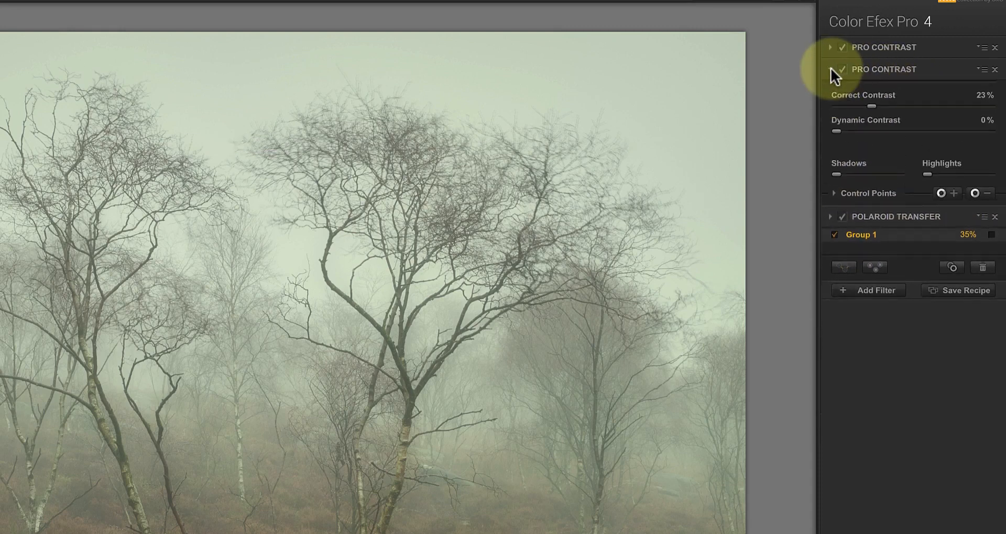
click(983, 70)
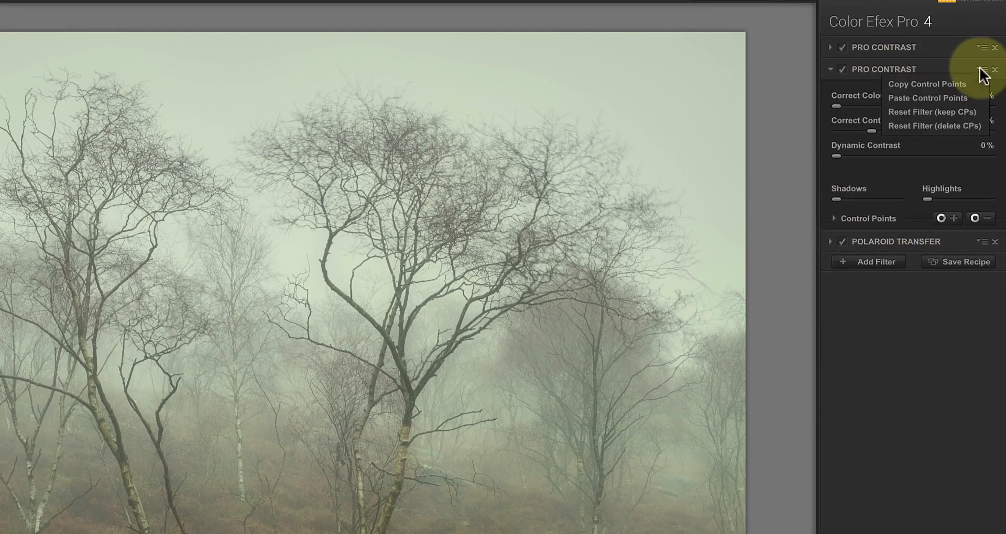
click(945, 97)
click(834, 219)
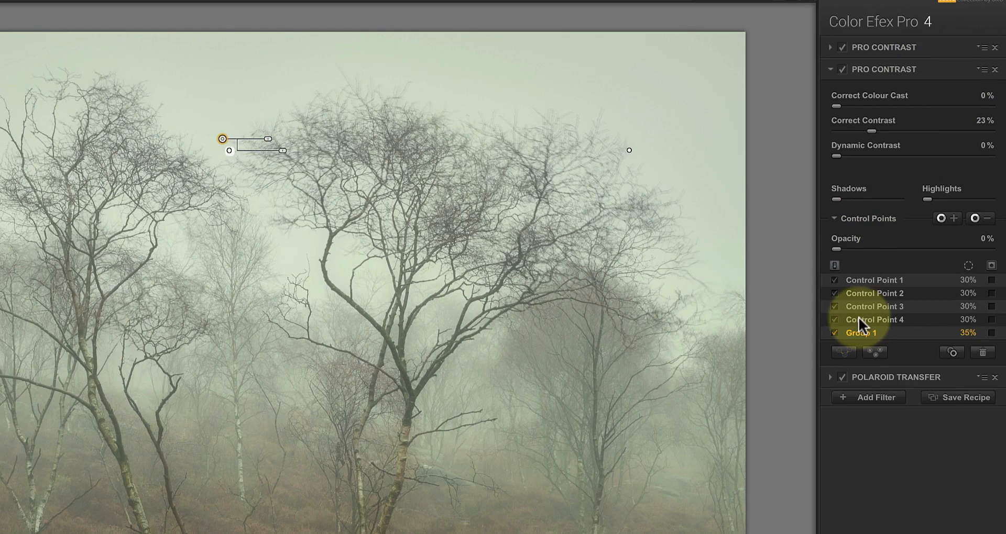
click(860, 334)
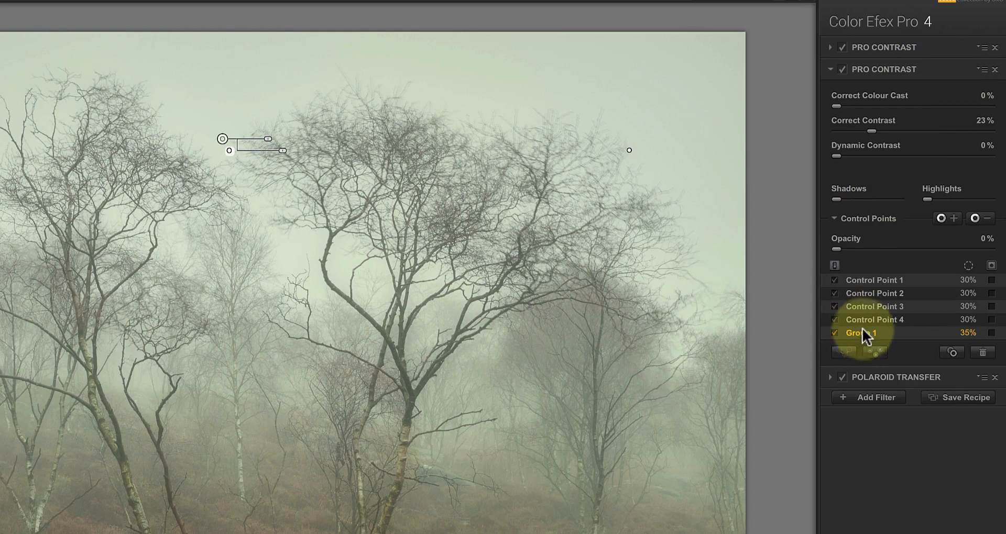
- Paste the copied control point group into the first Pro Contrast filter with its control point list expanded
click(830, 47)
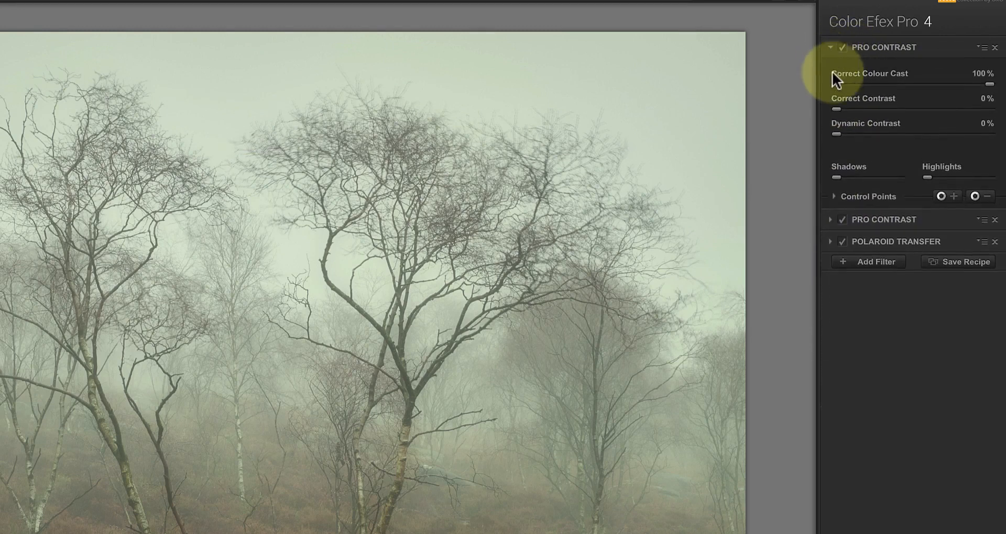
click(832, 196)
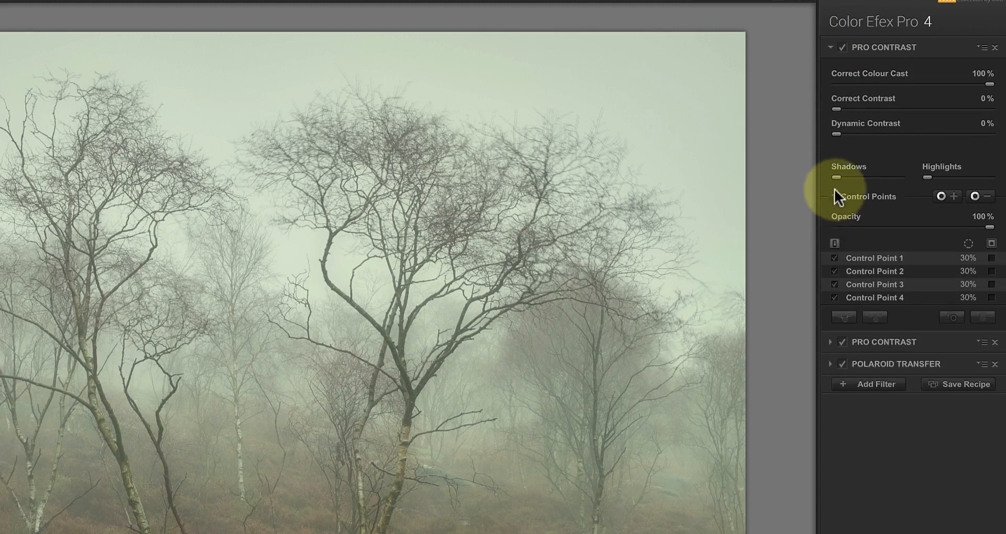
click(981, 47)
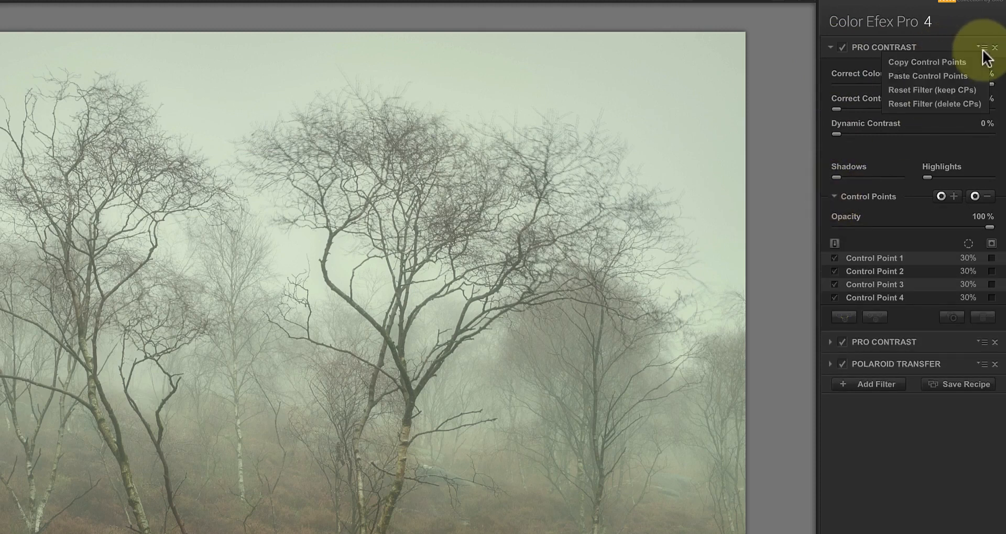
click(932, 77)
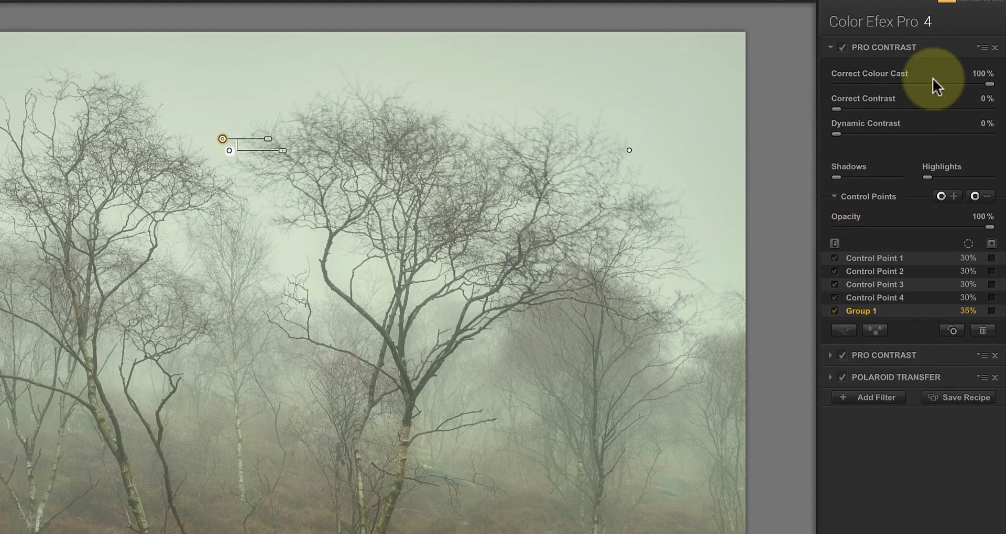